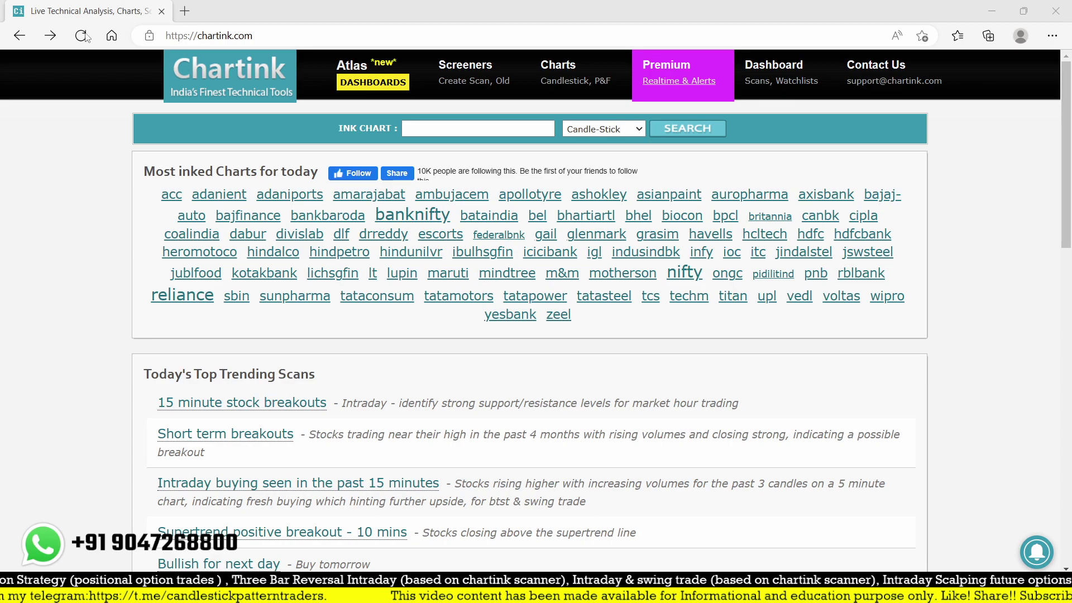
Start a new Chartink scan on the futures segment and open a blank browser tab.
left_click(463, 81)
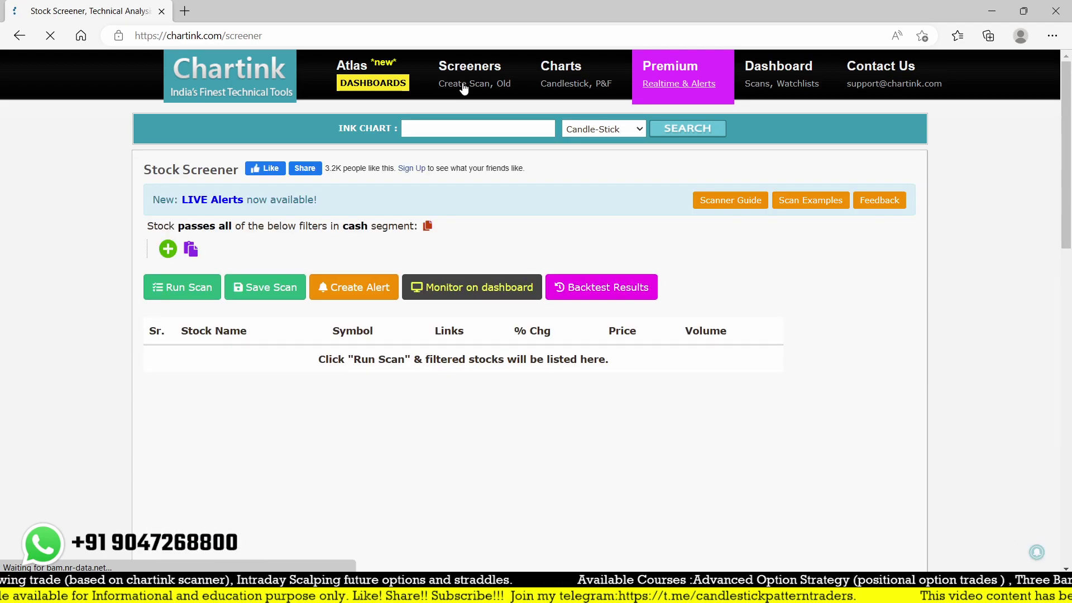
left_click(354, 228)
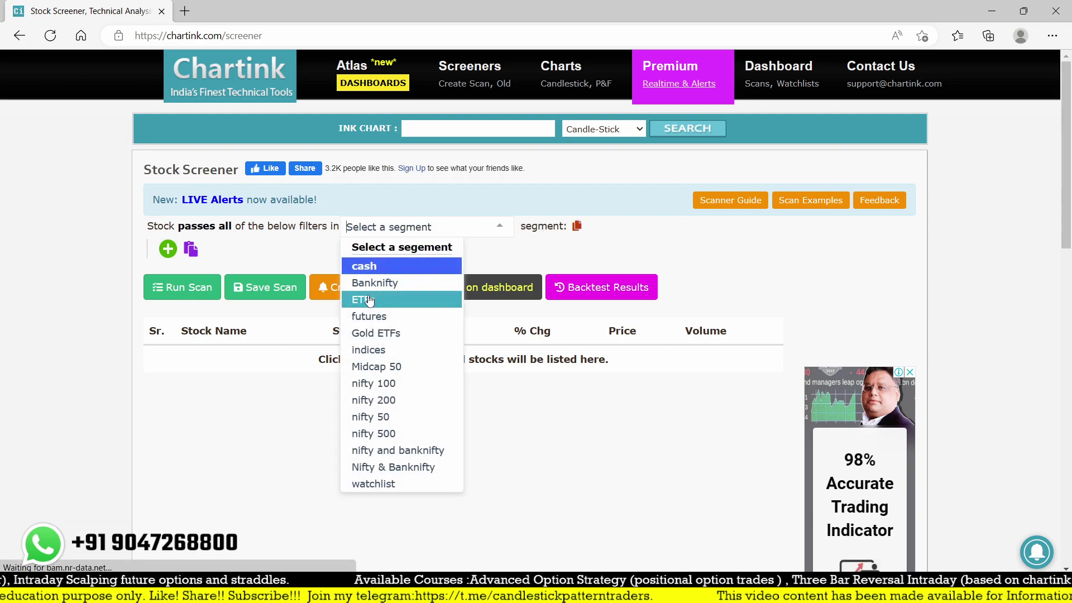
left_click(400, 317)
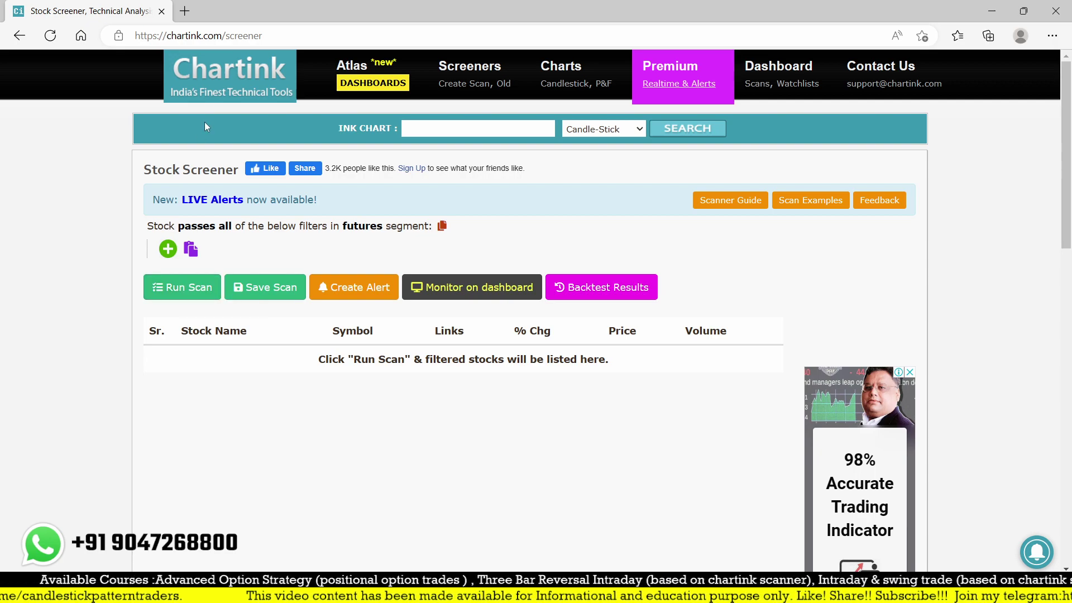
left_click(184, 11)
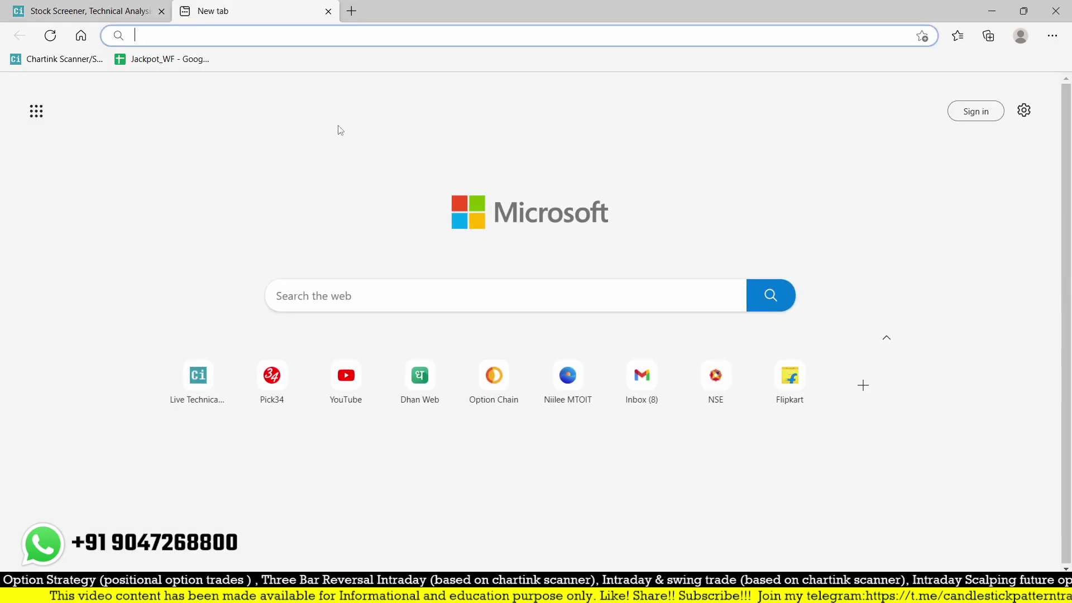
Close the blank tab and bring up the Dhan 15-minute BANKNIFTY DEC FUT chart.
left_click(329, 11)
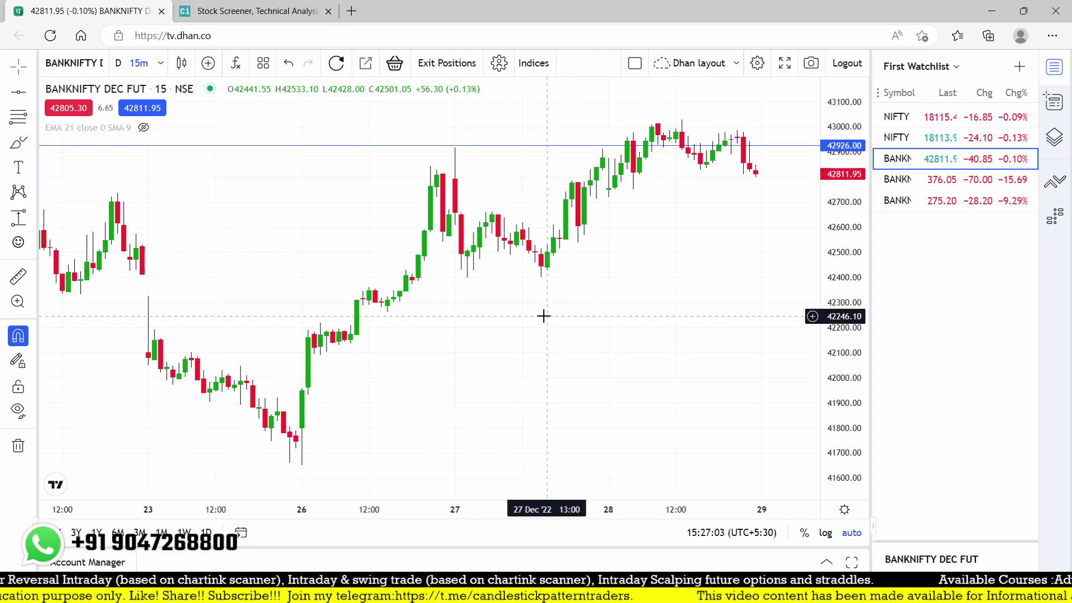
scroll(544, 316, "up", 1)
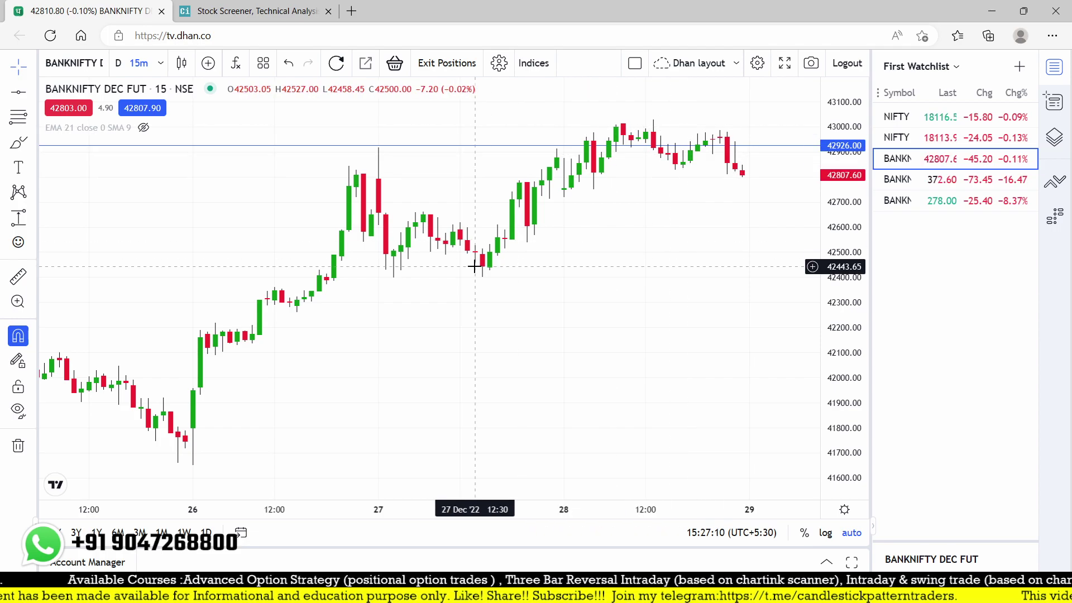
Hide the watchlist and look through the comparison, chart style and indicator menus.
left_click(1055, 68)
left_click(237, 66)
left_click(218, 268)
left_click(182, 62)
left_click(306, 62)
left_click(369, 67)
Apply the 'camarilla' indicator template to plot Pivots Camarilla R3, R4, S3, S4.
left_click(370, 63)
left_click(397, 138)
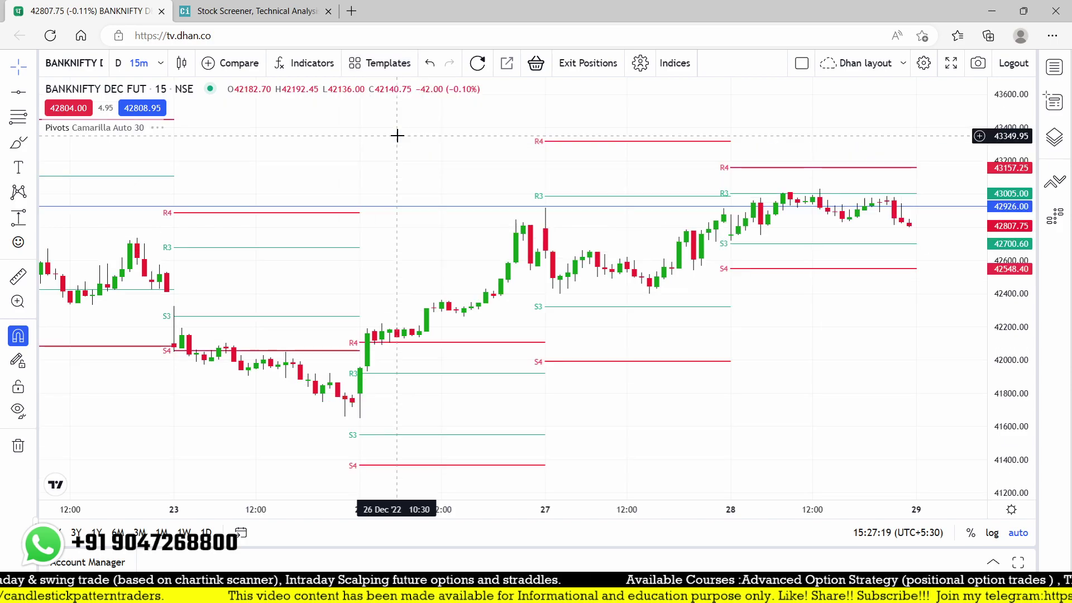
scroll(280, 407, "up", 3)
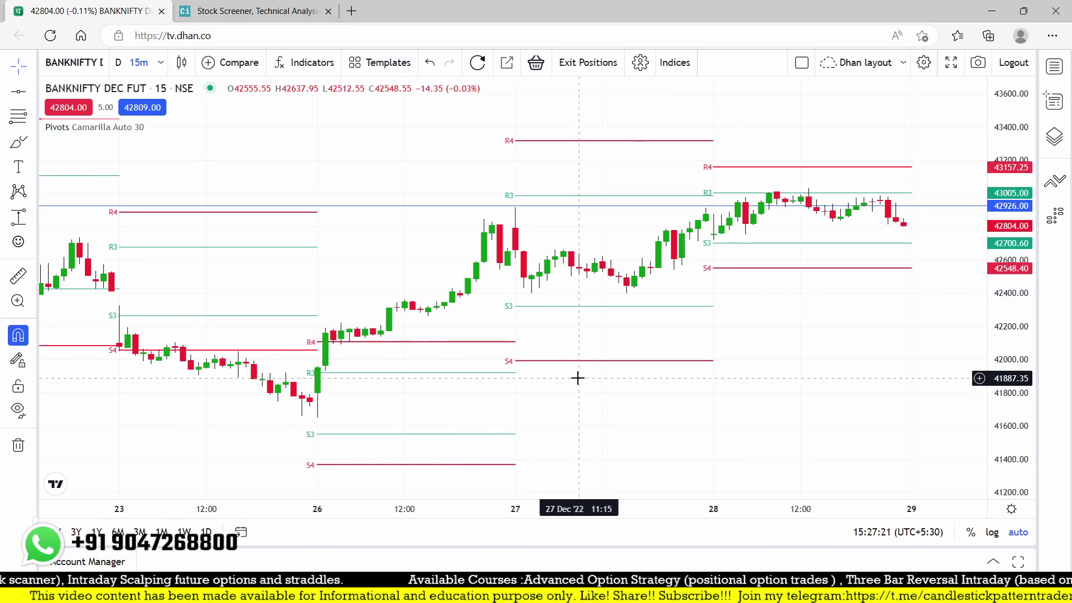
scroll(578, 378, "up", 2)
scroll(406, 346, "down", 2)
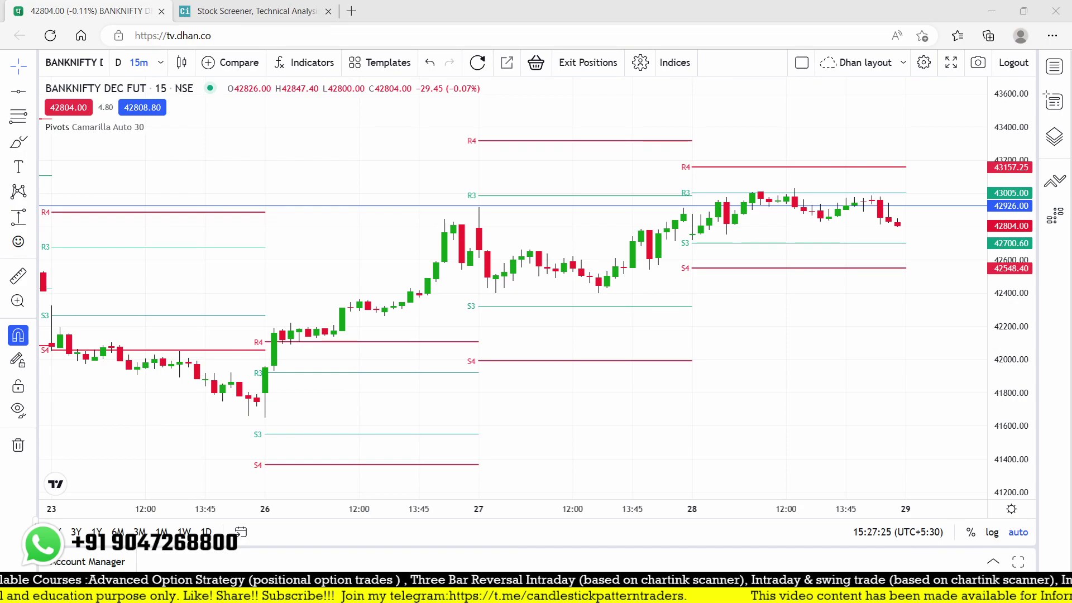
Mark the R4 and S4 levels in red ink and write labels beside them.
left_click_drag(583, 141, 578, 136)
left_click_drag(585, 351, 574, 353)
mouse_move(495, 119)
left_mouse_down()
mouse_move(519, 147)
mouse_move(531, 129)
mouse_move(542, 138)
left_mouse_up()
mouse_move(605, 350)
left_mouse_down()
mouse_move(659, 369)
mouse_move(650, 366)
left_mouse_up()
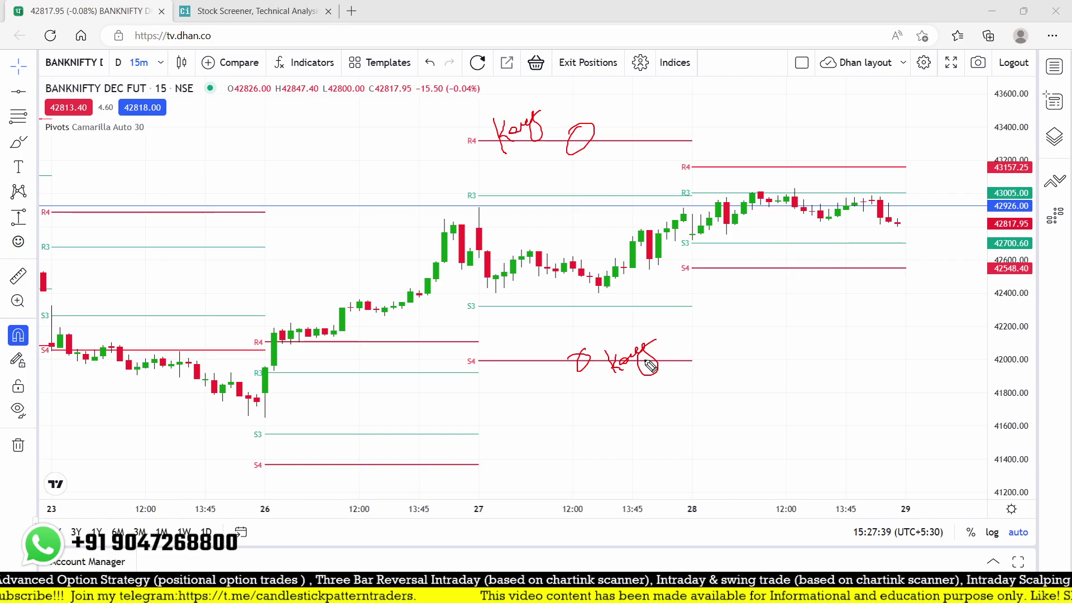
Circle the 26 Dec green candle and the 23rd's S4 candles, and draw a falling line.
mouse_move(284, 349)
left_mouse_down()
mouse_move(262, 346)
mouse_move(463, 218)
left_mouse_up()
mouse_move(122, 330)
left_mouse_down()
mouse_move(96, 357)
mouse_move(123, 335)
left_mouse_up()
mouse_move(137, 354)
left_mouse_down()
mouse_move(201, 414)
mouse_move(220, 416)
left_mouse_up()
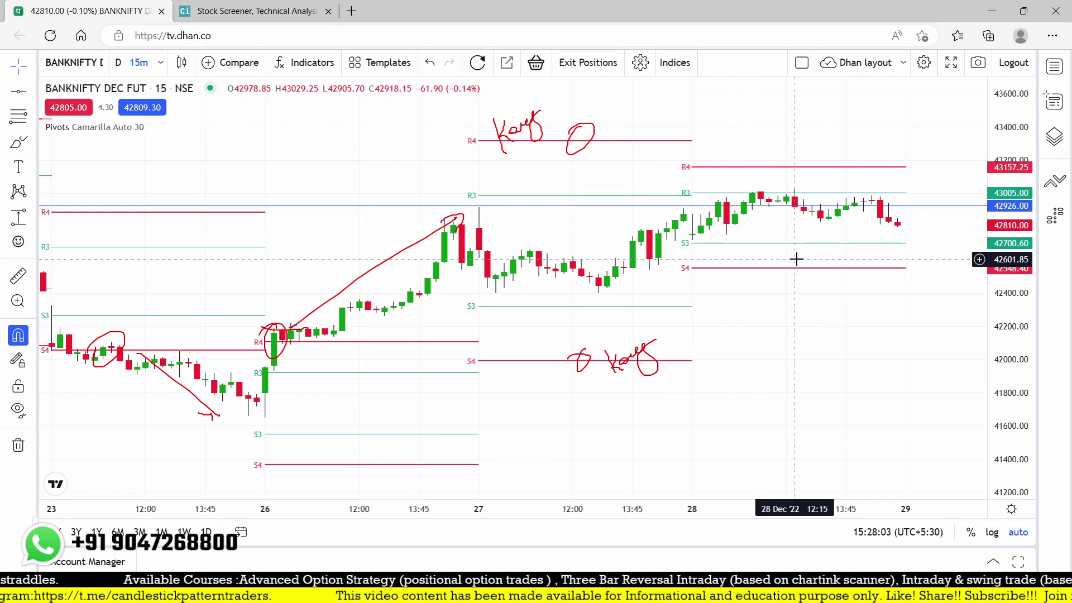
Zoom the BANKNIFTY chart out and in, then erase all the red annotations.
scroll(796, 259, "down", 5)
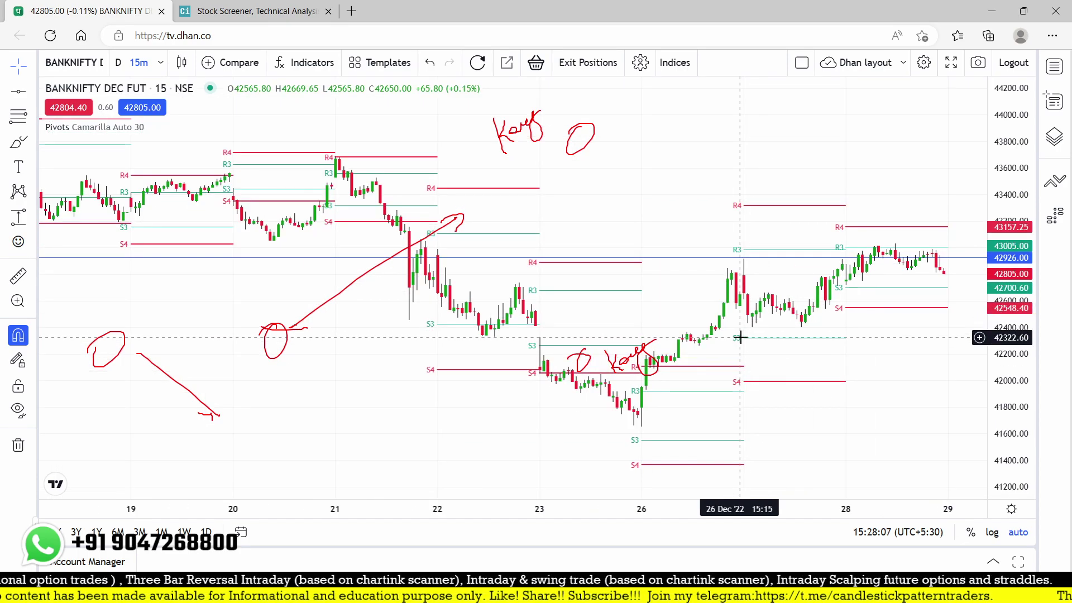
scroll(731, 391, "down", 2)
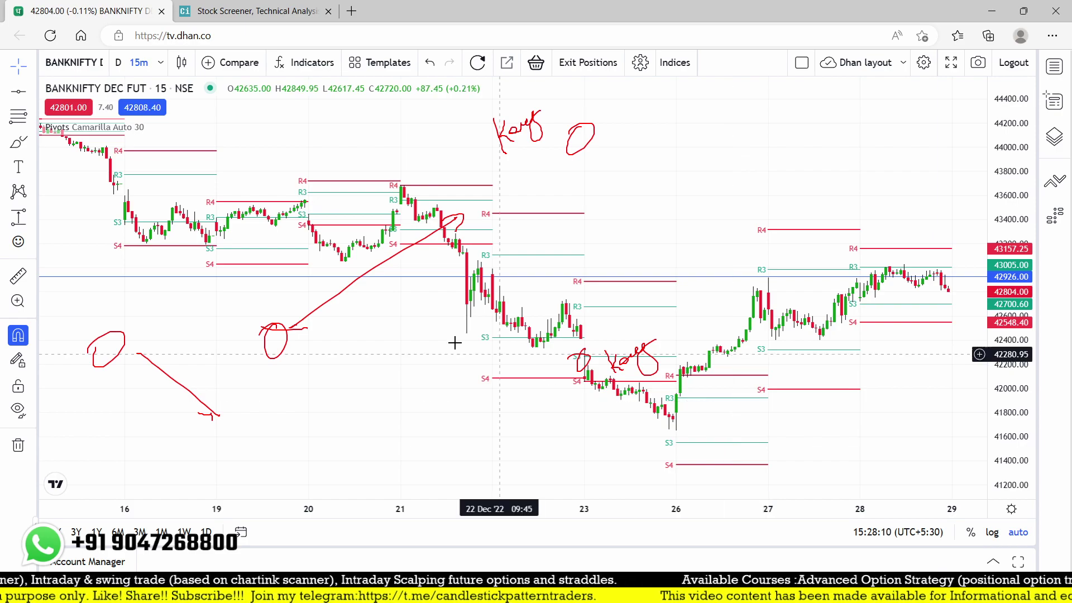
scroll(605, 289, "up", 2)
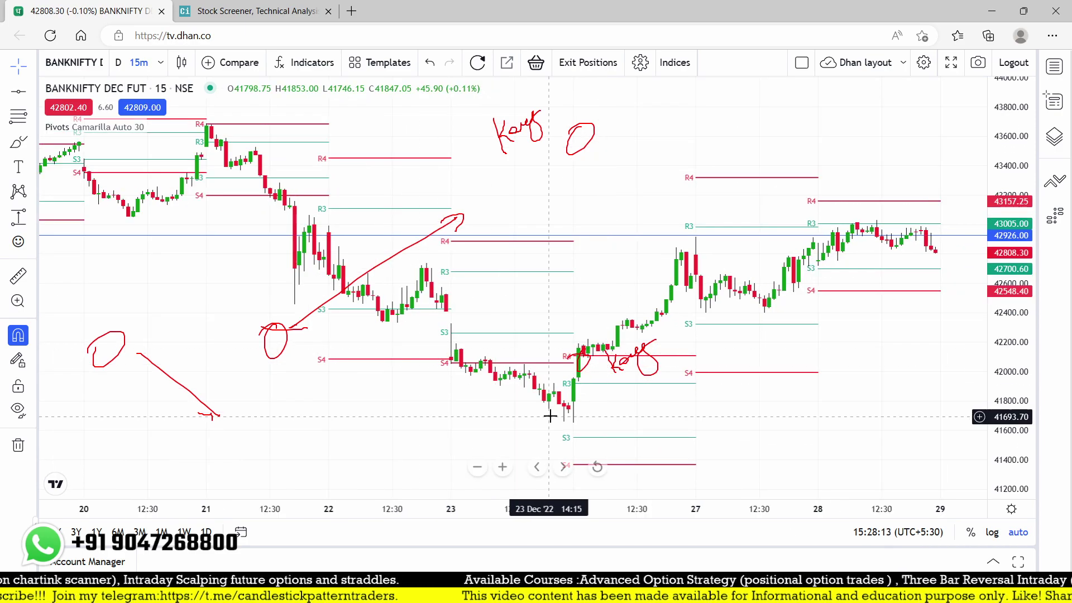
scroll(421, 402, "down", 2)
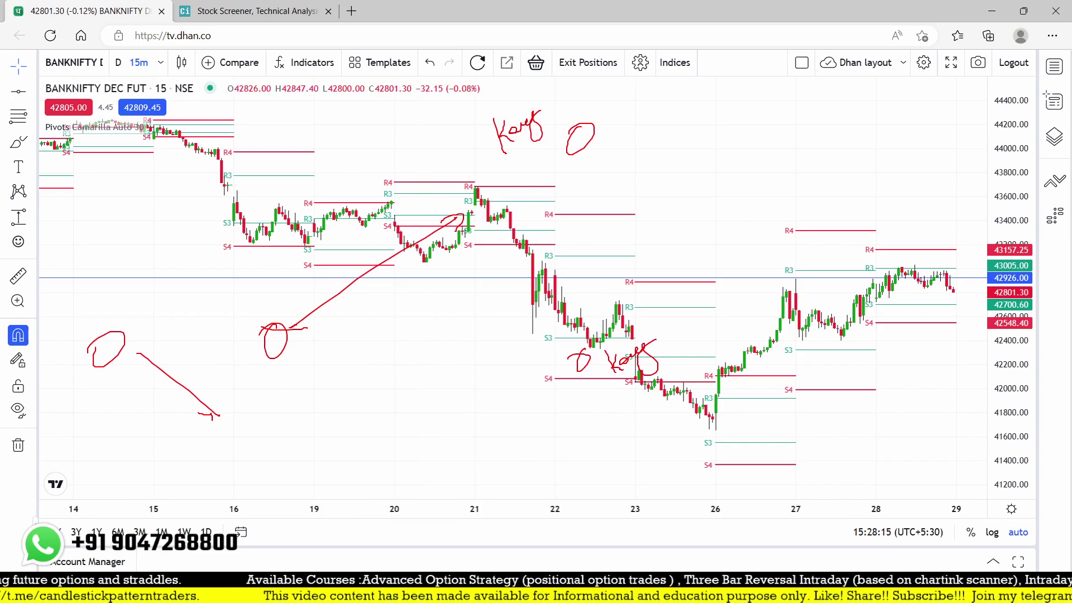
key("Escape")
scroll(323, 349, "up", 2)
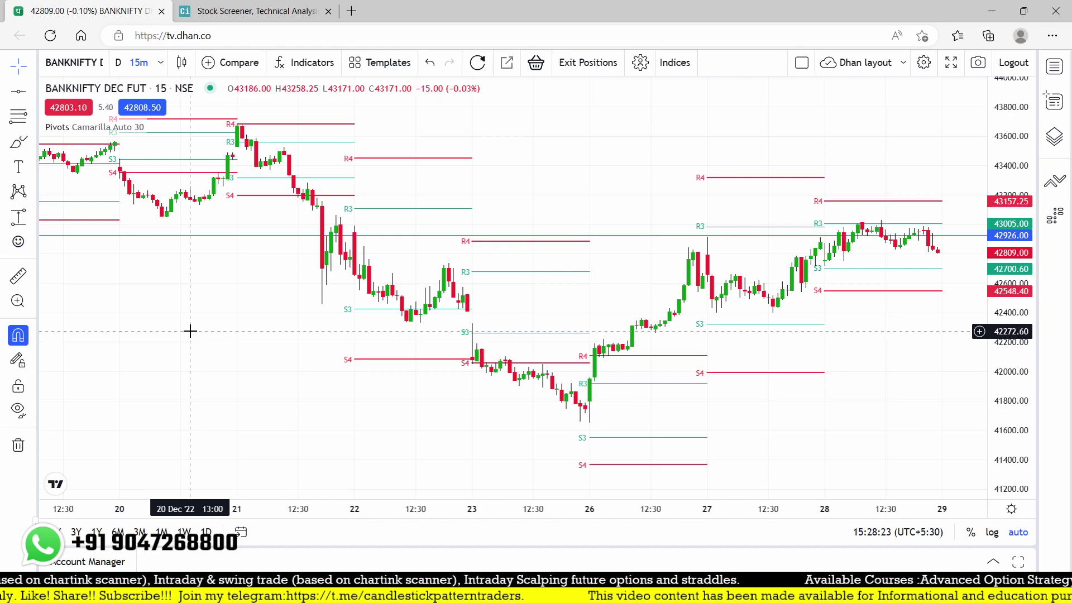
scroll(190, 331, "up", 3)
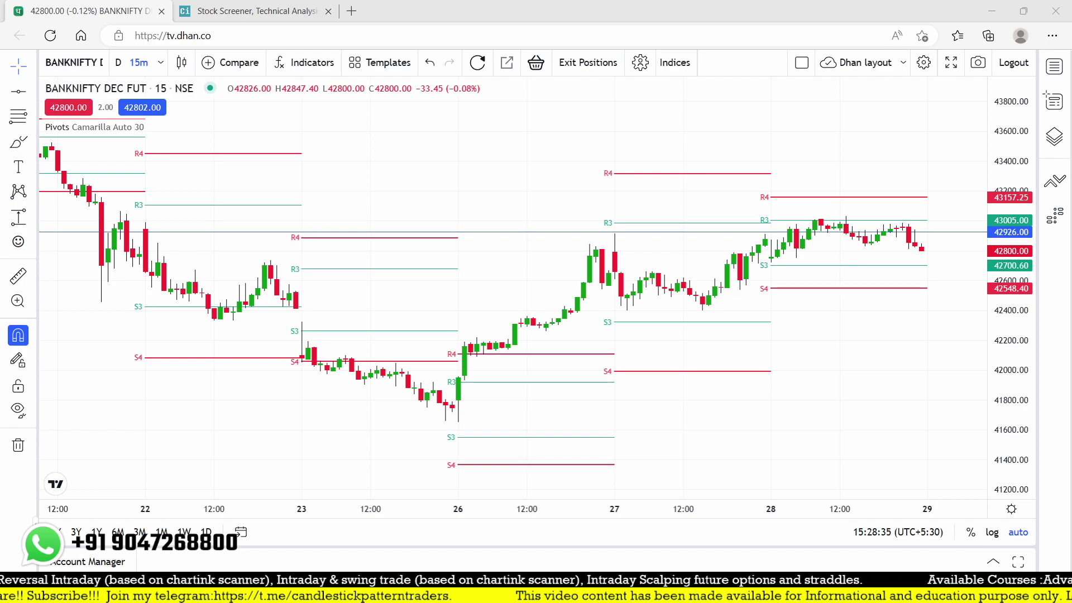
Search 'TIT' and load the TITAN chart to review it.
left_click(433, 161)
type("TI")
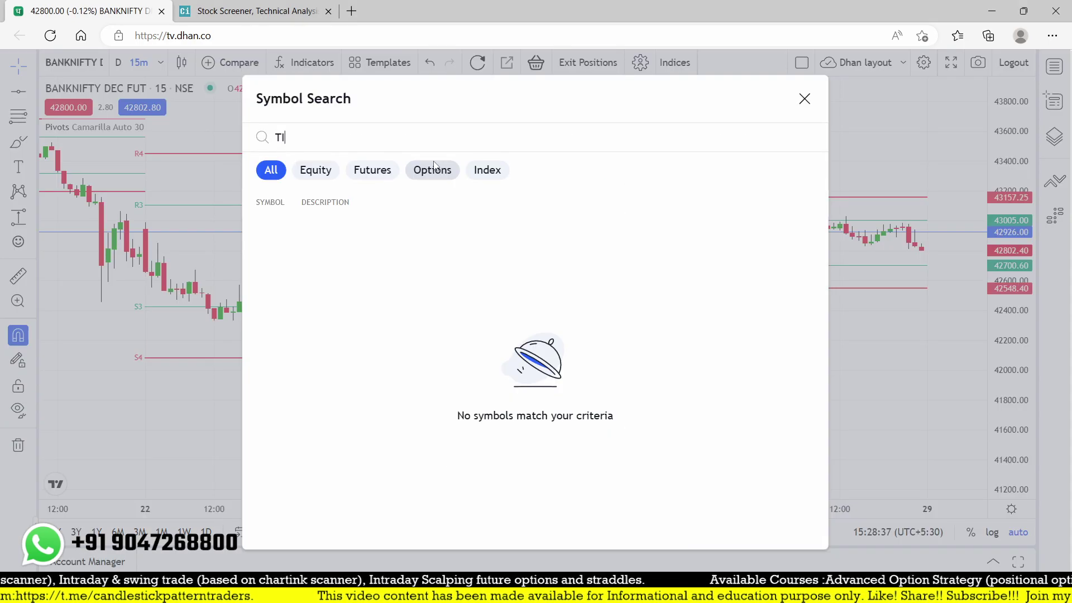
type("T")
left_click(330, 239)
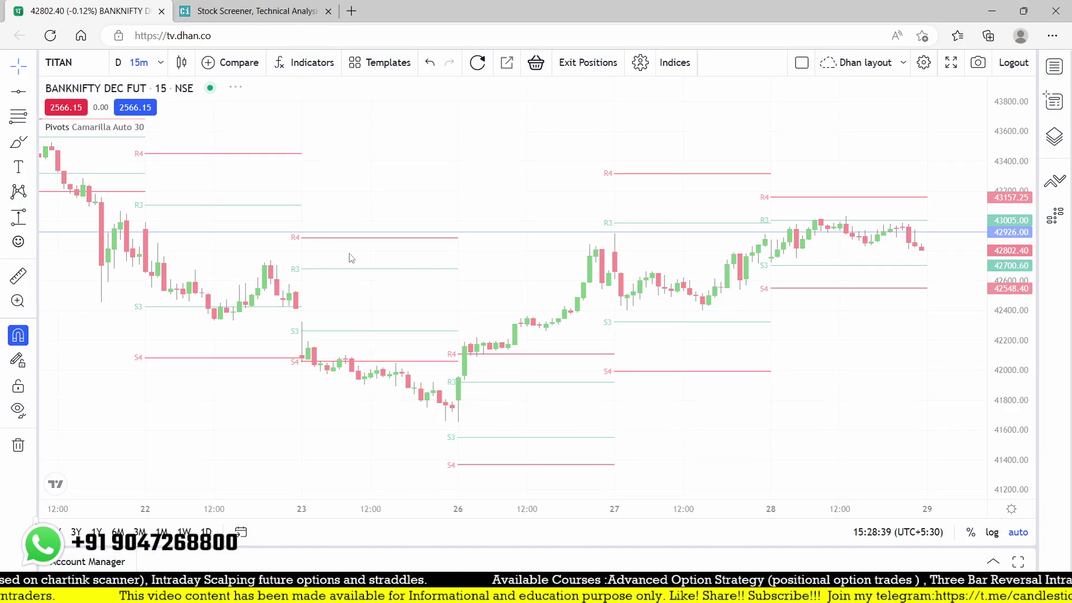
scroll(419, 422, "up", 5)
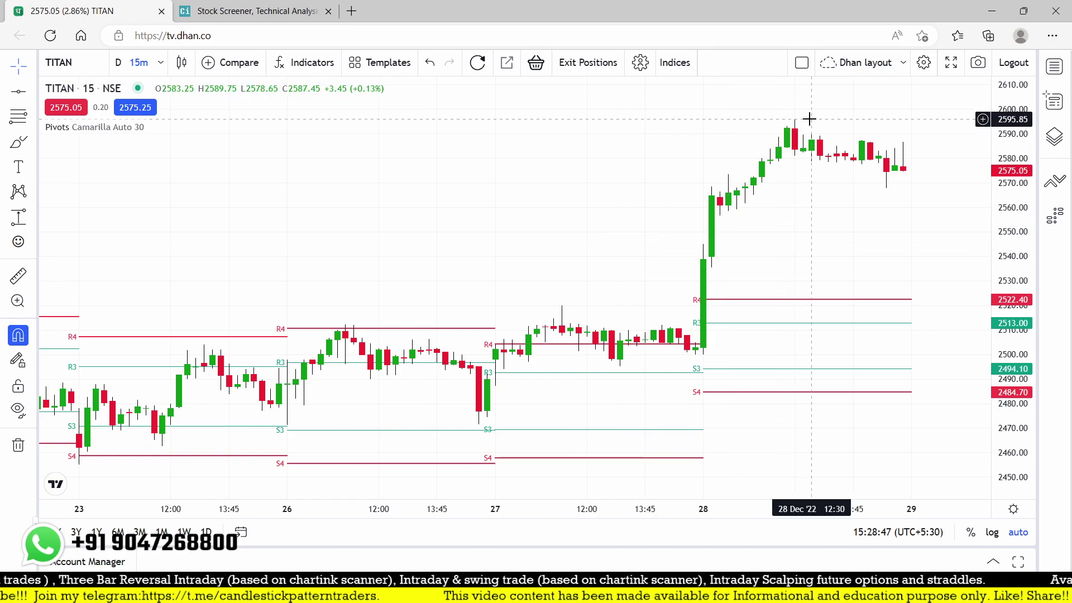
scroll(720, 171, "down", 1)
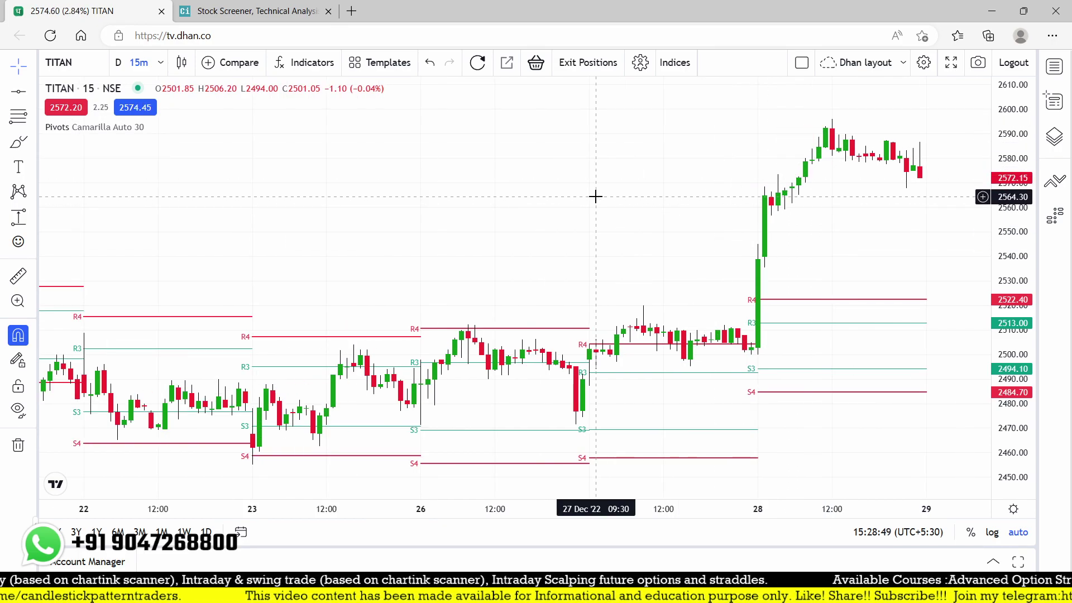
Search 'POWER' and switch to the POWER GRID CORPORATION OF INDIA chart.
type("POWER")
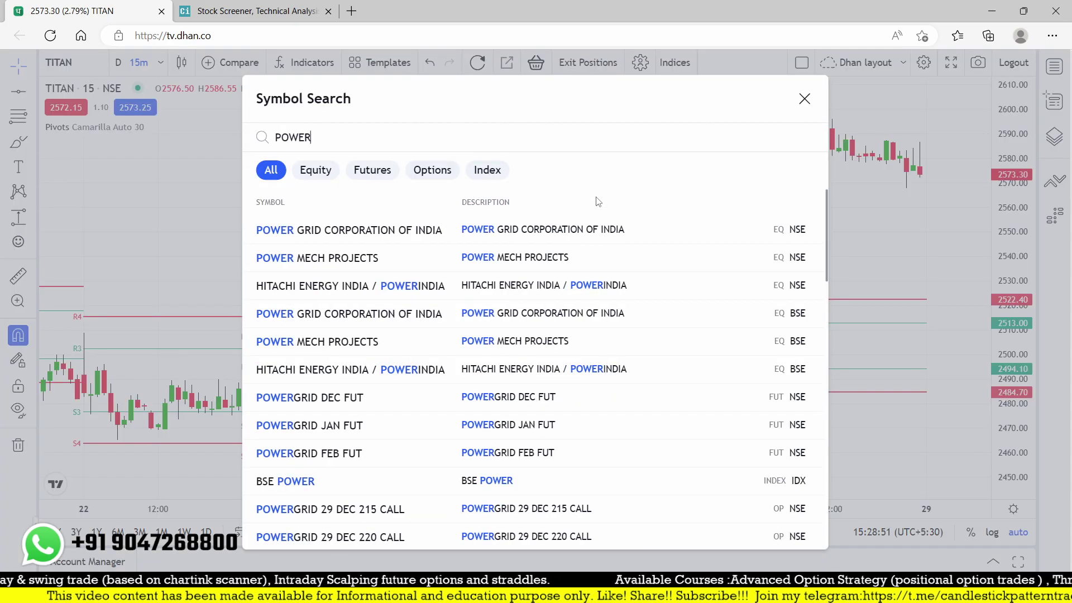
left_click(554, 234)
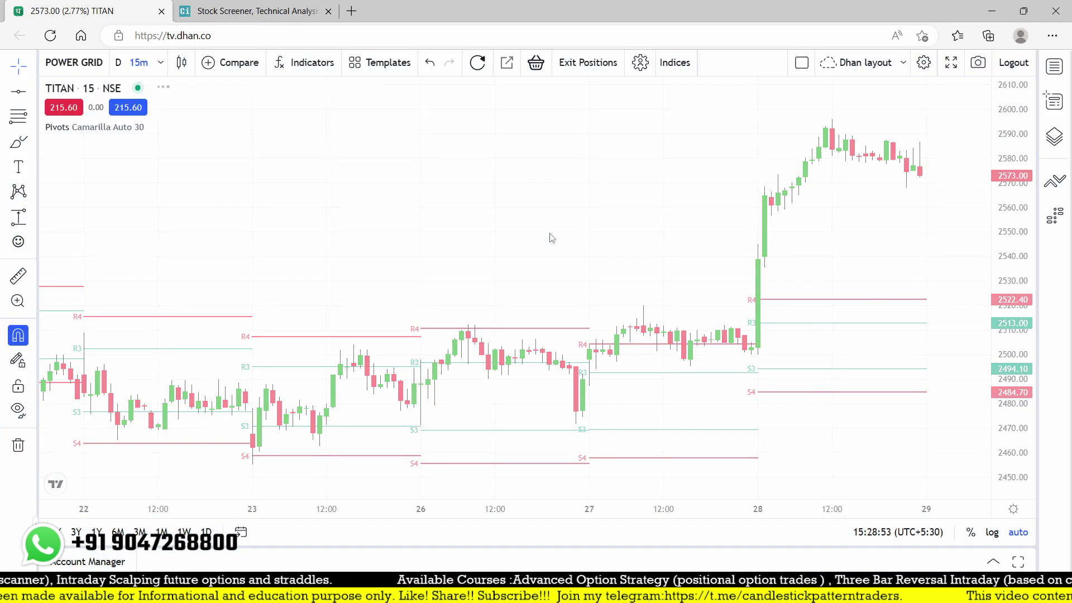
scroll(550, 335, "up", 1)
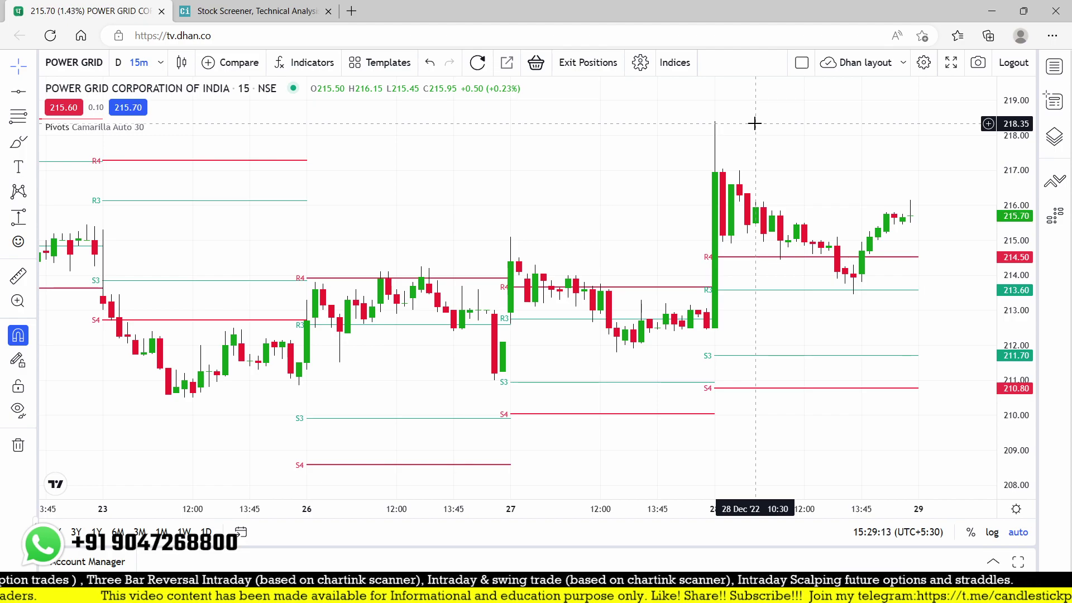
Search 'MOTHE' and load the 15-minute MOTHERSON SUMI SYSTEMS chart, zooming to inspect it.
type("MOTHE")
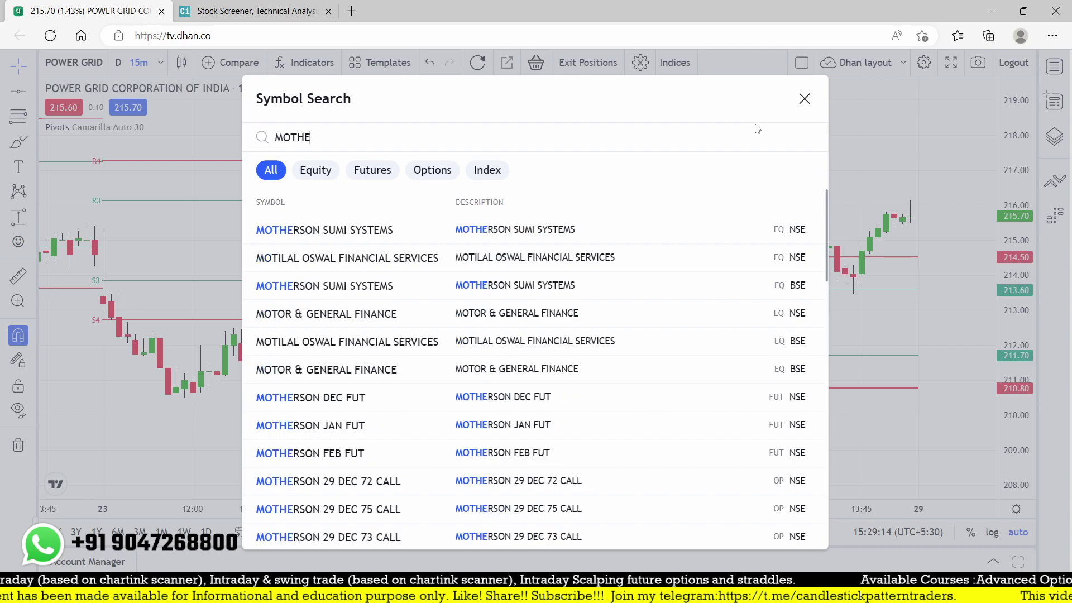
left_click(432, 241)
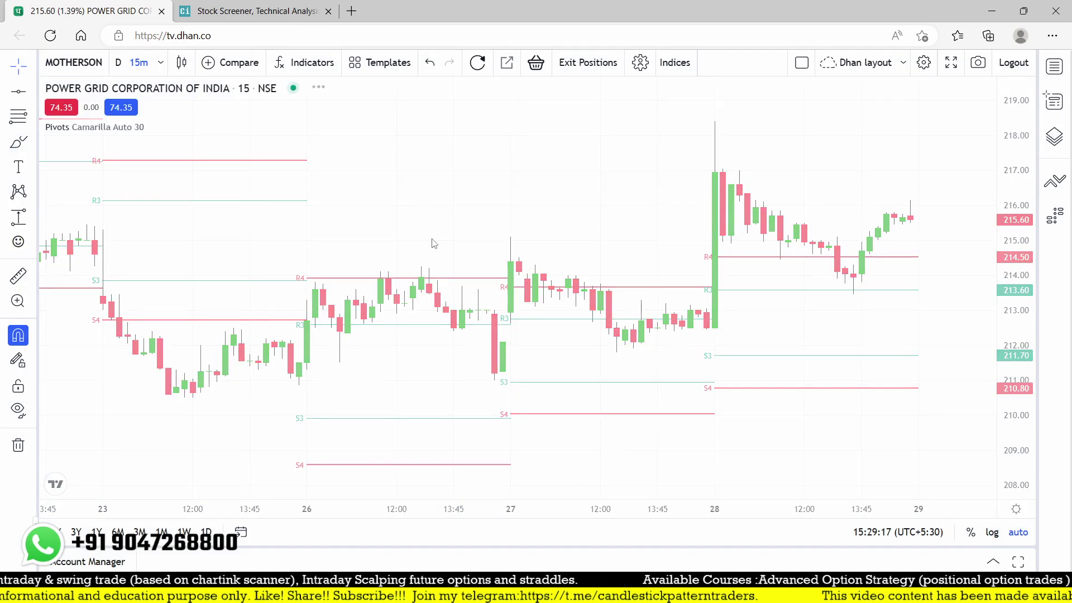
scroll(476, 399, "up", 3)
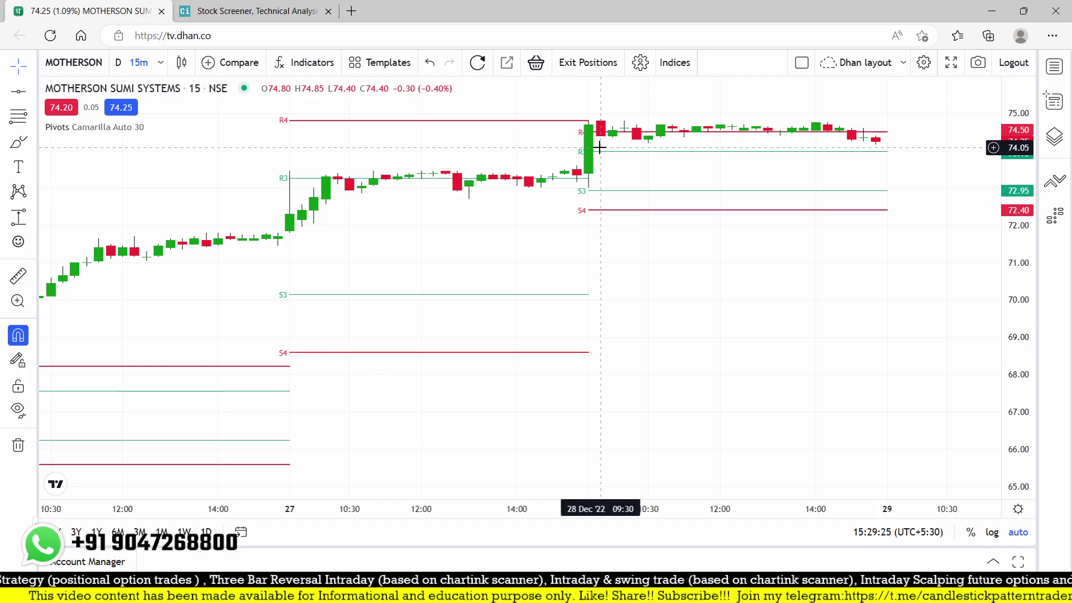
scroll(540, 209, "down", 2)
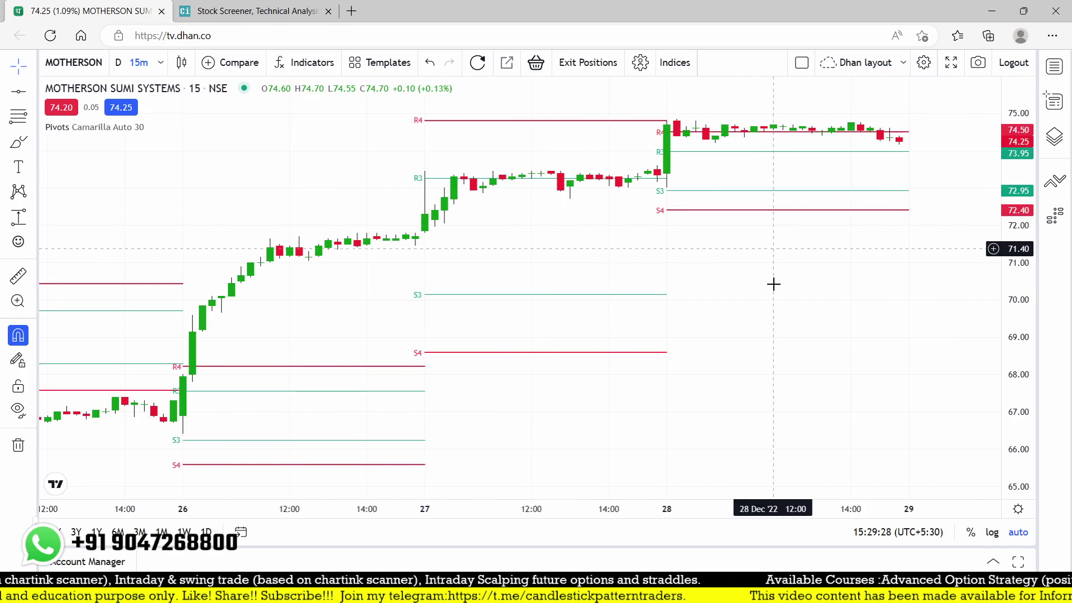
Search 'ESCOR', load the ESCORTS NSE chart and zoom to review its Camarilla levels.
type("E")
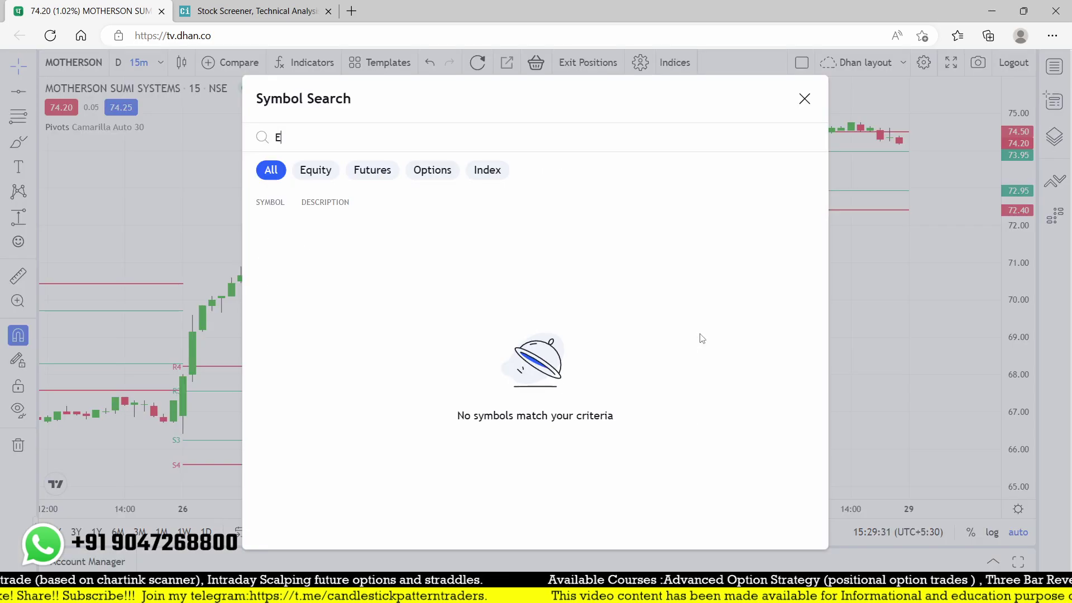
type("SCOR")
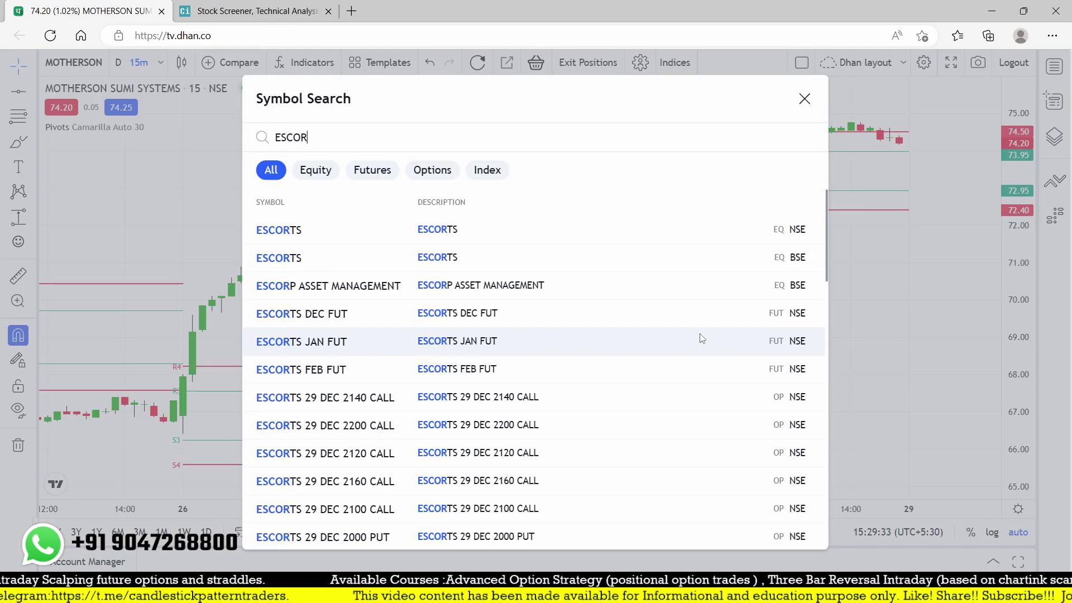
left_click(514, 230)
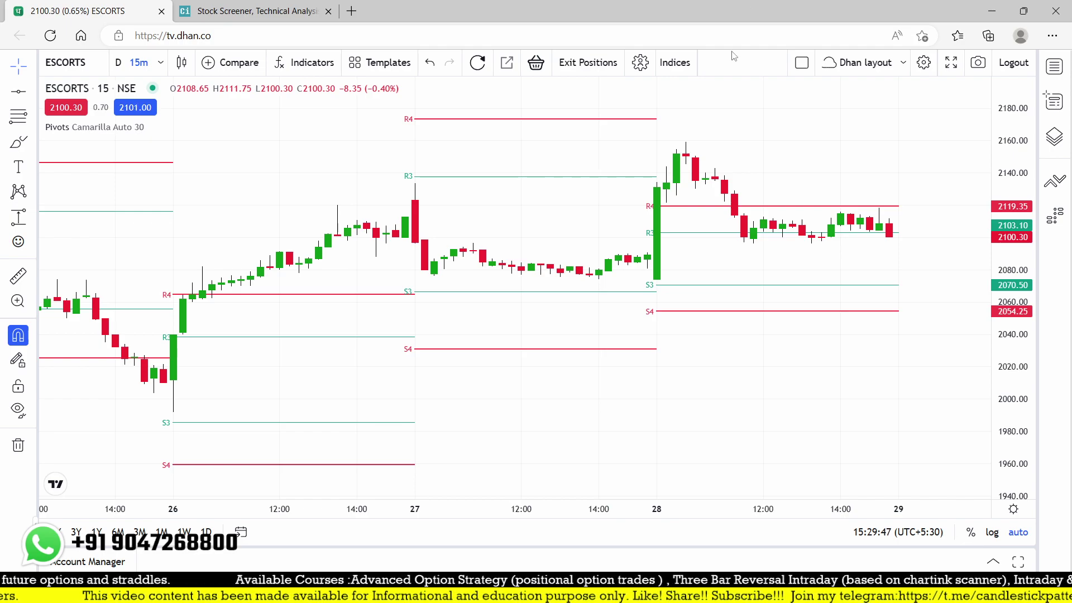
scroll(421, 278, "up", 2)
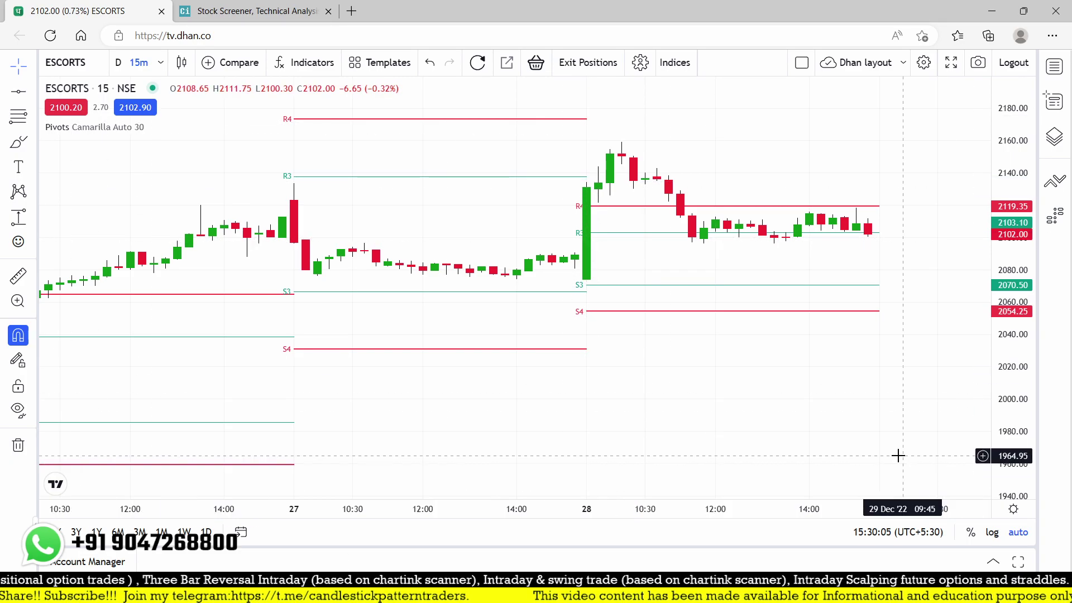
scroll(718, 459, "up", 2)
scroll(720, 460, "down", 4)
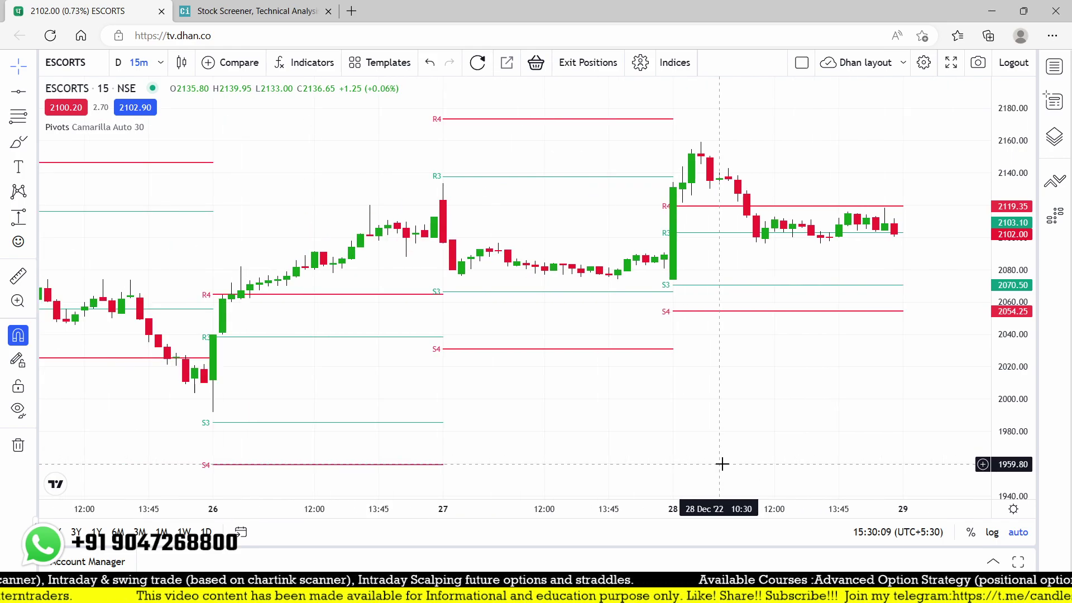
scroll(582, 454, "down", 3)
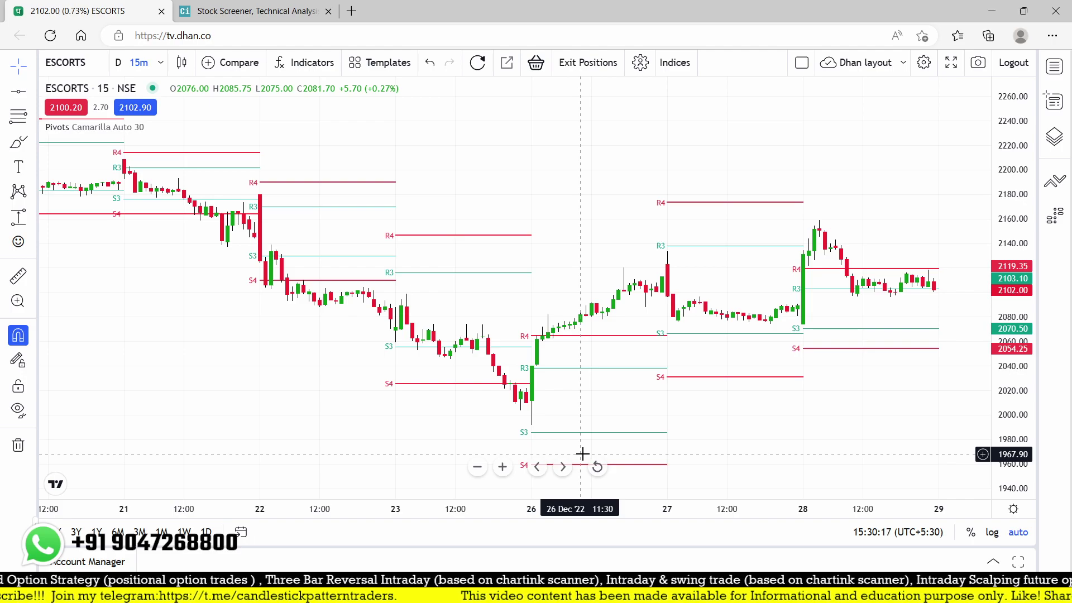
scroll(583, 454, "up", 2)
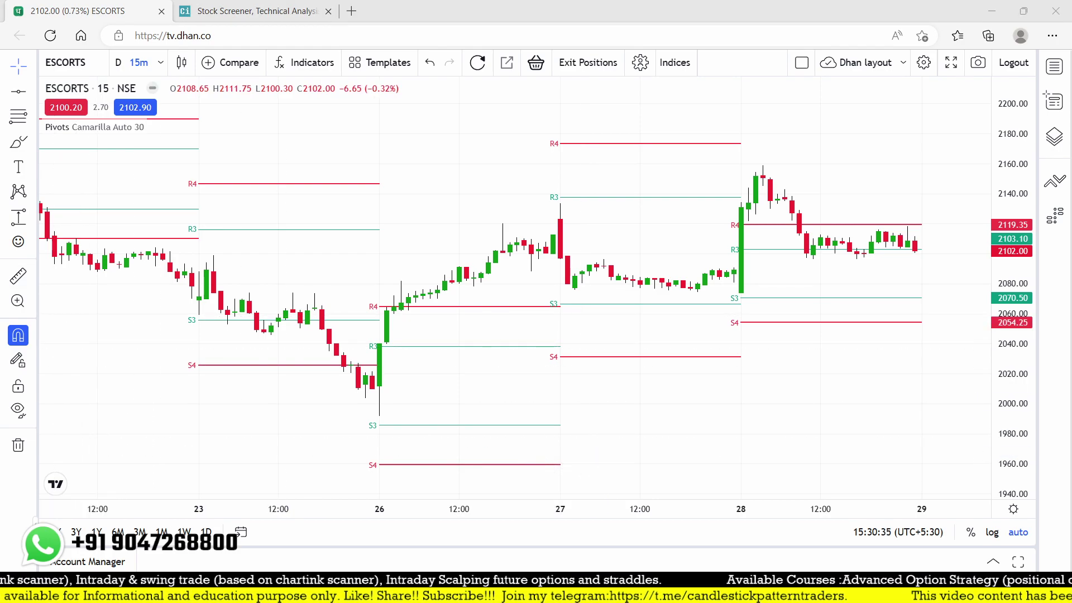
mouse_move(235, 165)
left_mouse_down()
mouse_move(234, 205)
mouse_move(248, 173)
mouse_move(236, 205)
mouse_move(255, 142)
left_mouse_up()
mouse_move(221, 227)
left_mouse_down()
mouse_move(283, 185)
mouse_move(280, 147)
mouse_move(293, 174)
mouse_move(325, 148)
left_mouse_up()
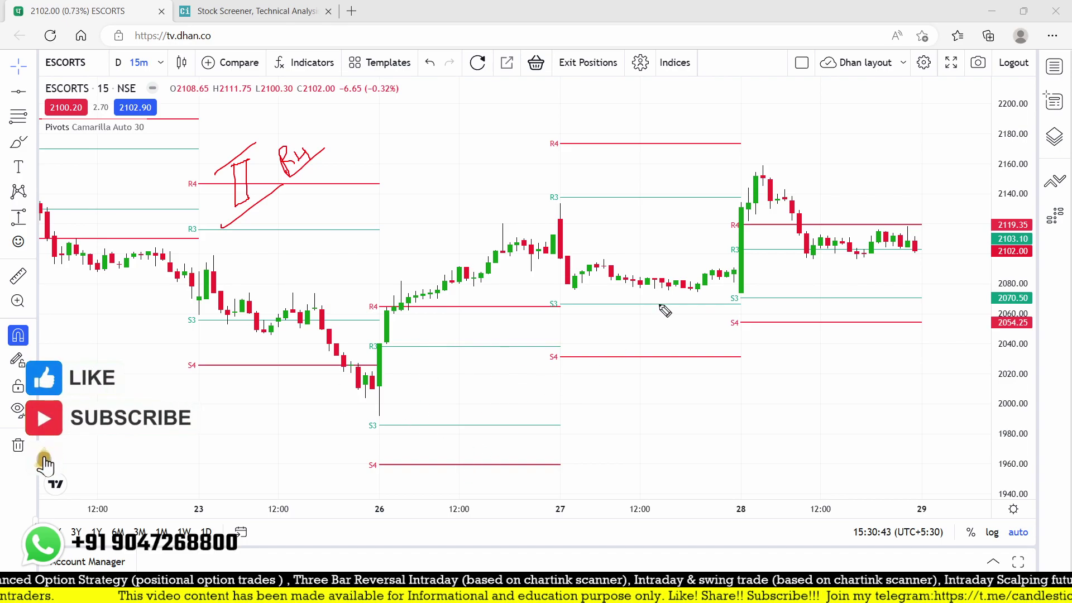
mouse_move(744, 195)
left_mouse_down()
mouse_move(723, 254)
mouse_move(758, 292)
mouse_move(751, 193)
mouse_move(729, 218)
left_mouse_up()
left_click_drag(821, 182, 864, 164)
left_click_drag(770, 178, 814, 85)
mouse_move(799, 96)
left_mouse_down()
mouse_move(815, 83)
mouse_move(817, 123)
left_mouse_up()
mouse_move(730, 253)
left_mouse_down()
mouse_move(779, 242)
mouse_move(782, 222)
left_mouse_up()
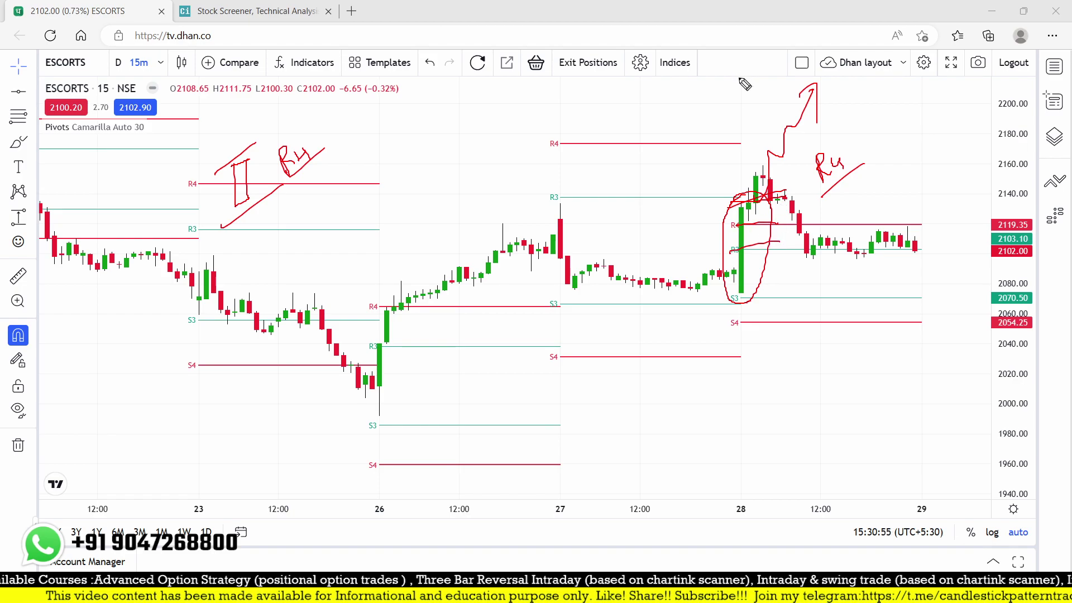
mouse_move(797, 300)
left_mouse_down()
mouse_move(799, 338)
mouse_move(810, 317)
mouse_move(794, 308)
left_mouse_up()
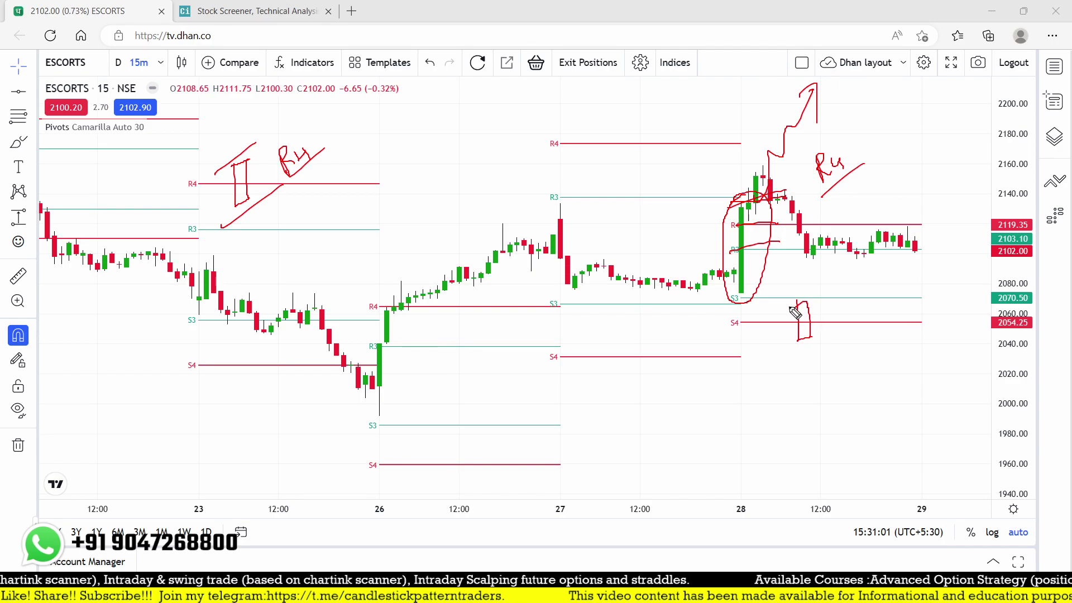
left_click_drag(770, 347, 876, 330)
left_click_drag(826, 322, 906, 380)
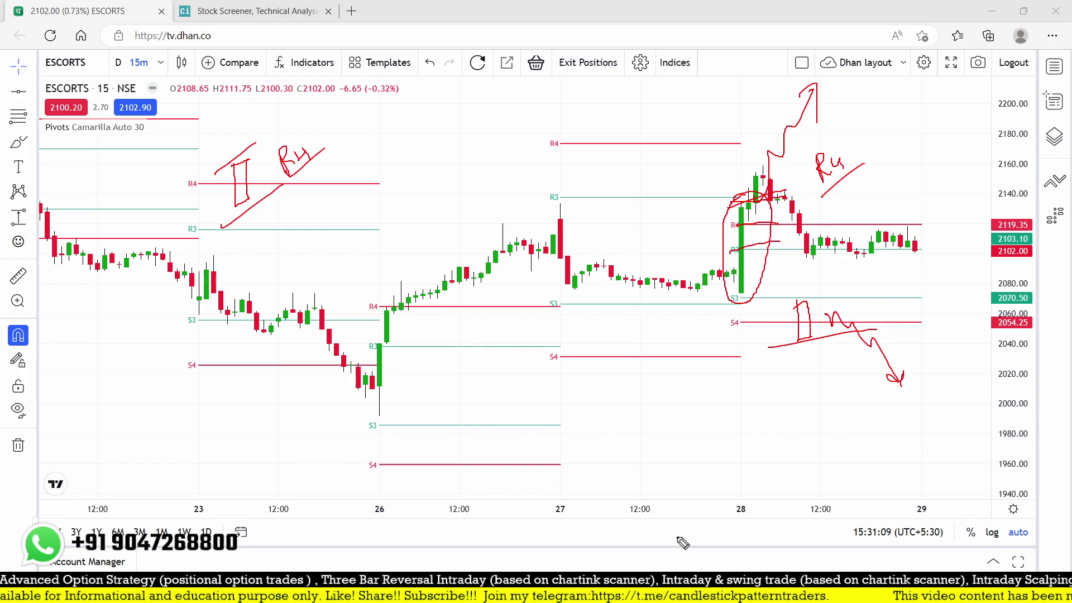
key("Escape")
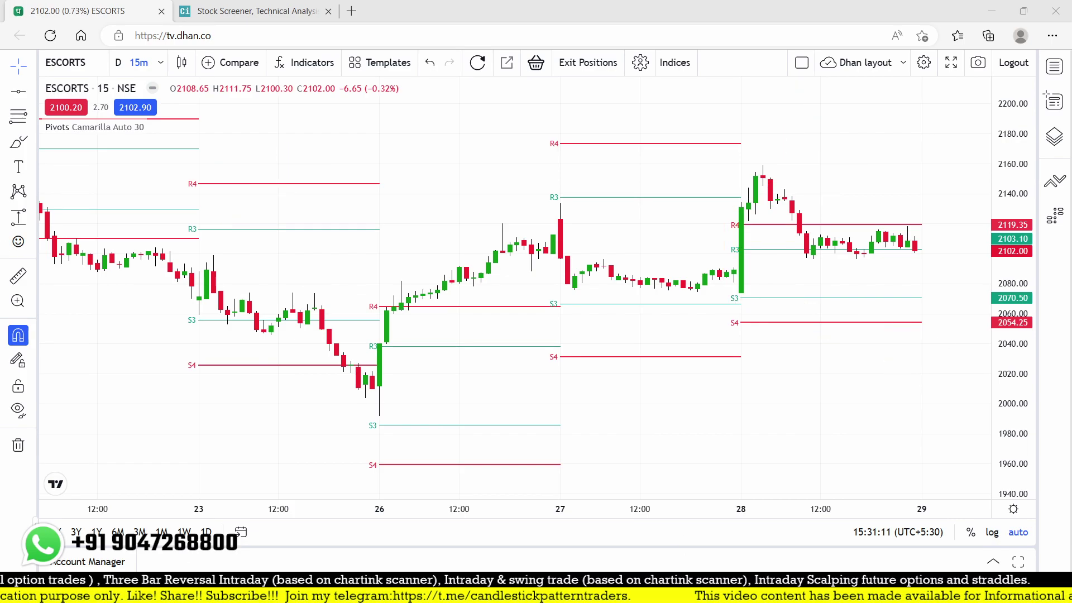
Add a Chartink filter on the close of the day's first 15-minute candle.
left_click(251, 11)
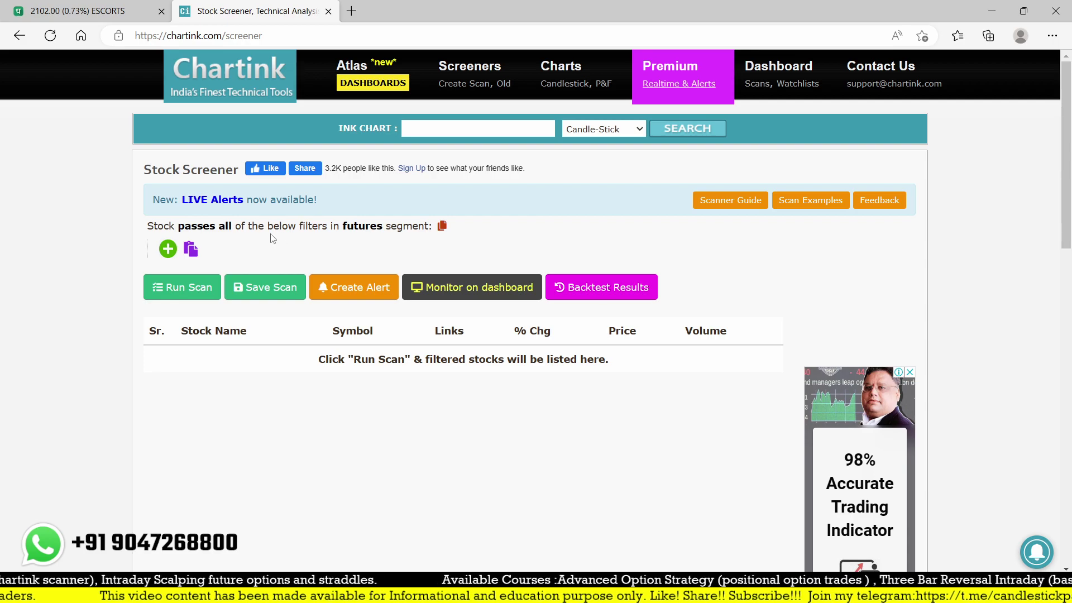
left_click(168, 249)
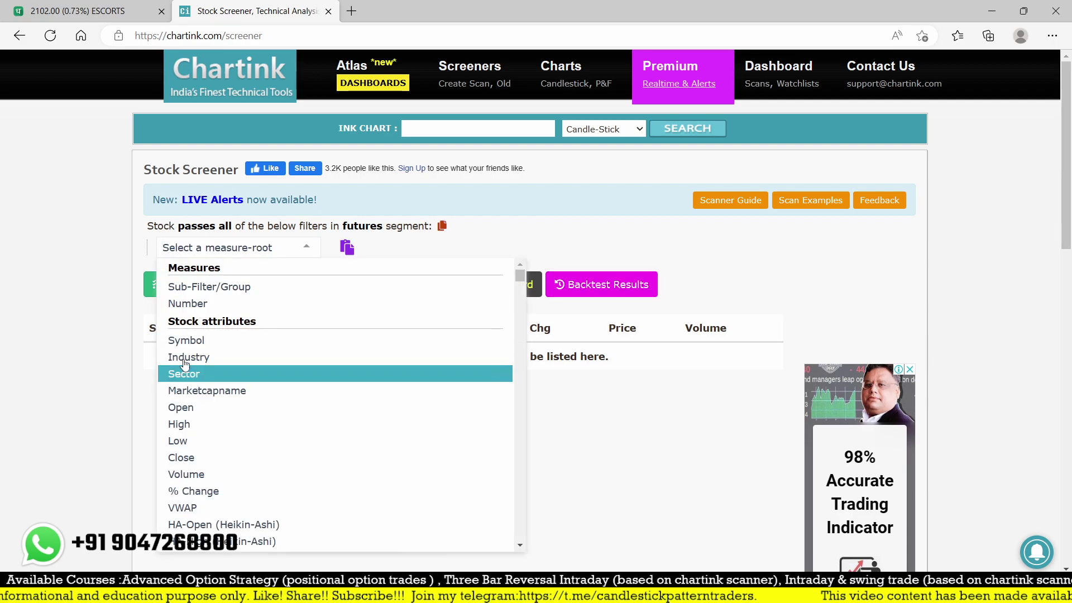
type("close")
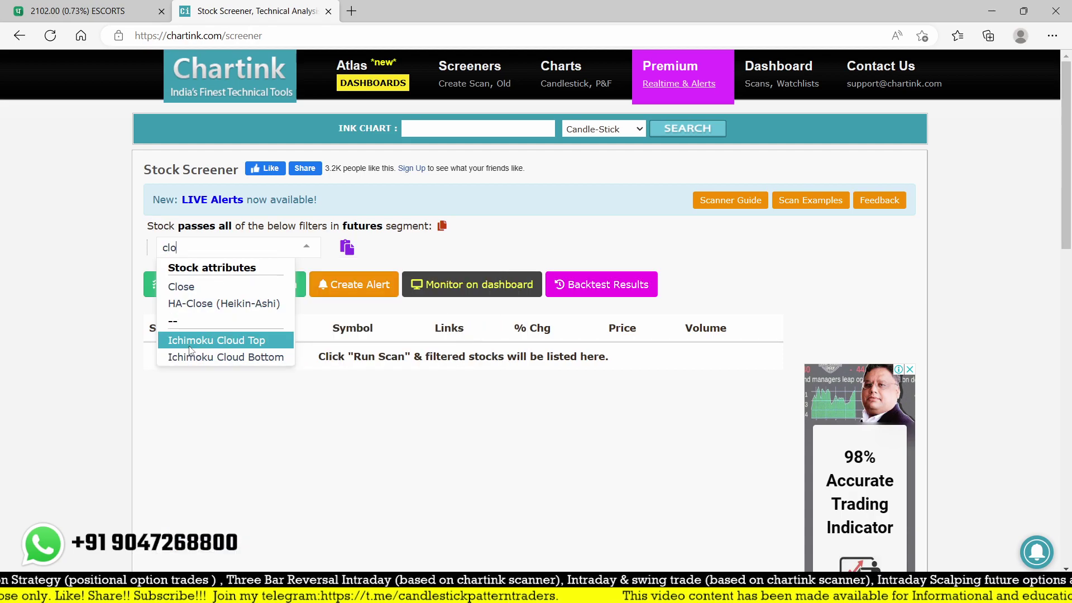
left_click(193, 287)
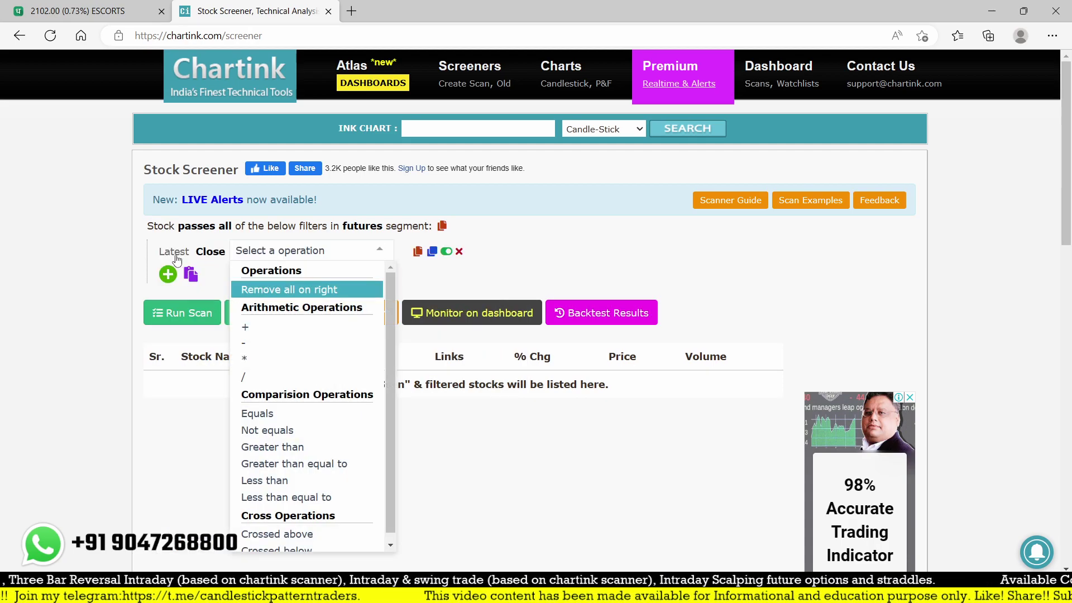
left_click(176, 252)
scroll(176, 335, "up", 3)
left_click(178, 279)
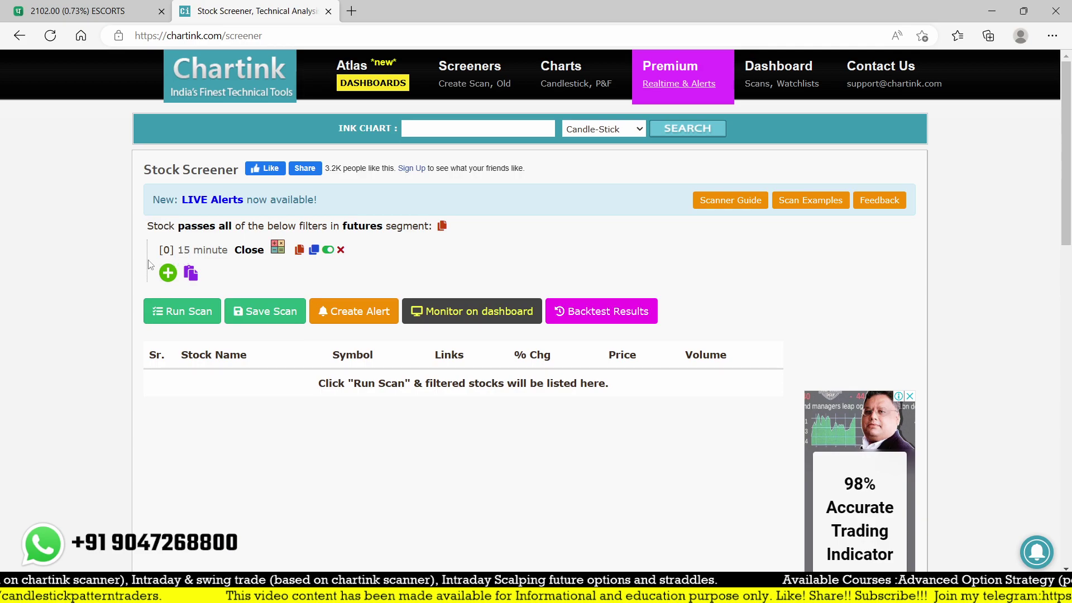
left_click(167, 253)
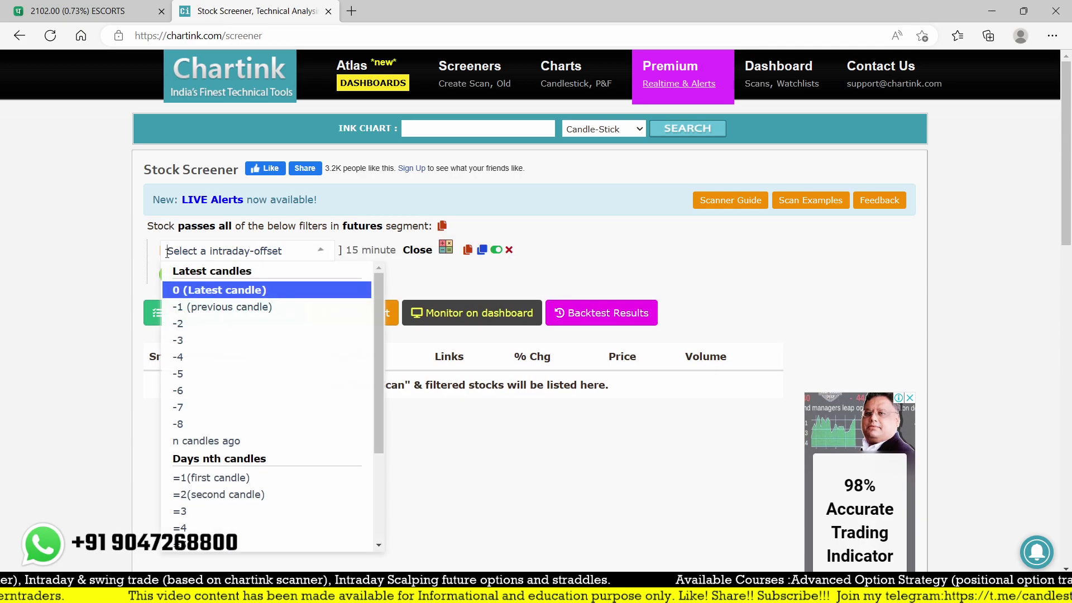
left_click(245, 479)
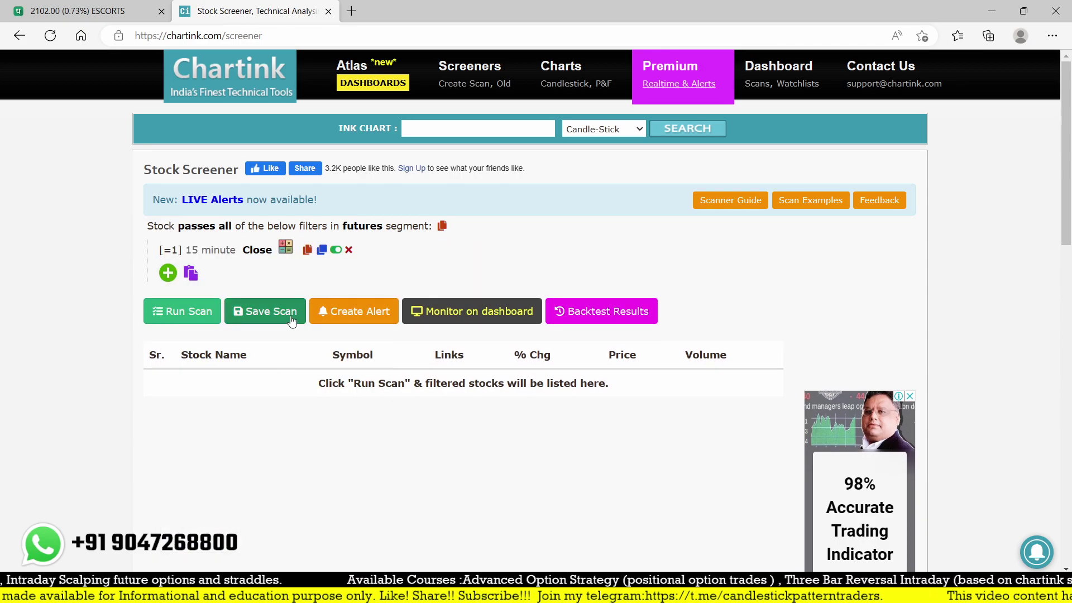
Require it Greater than the 1-day-ago CAMARILLA RESISTANCE 4 and run the scan.
left_click(287, 247)
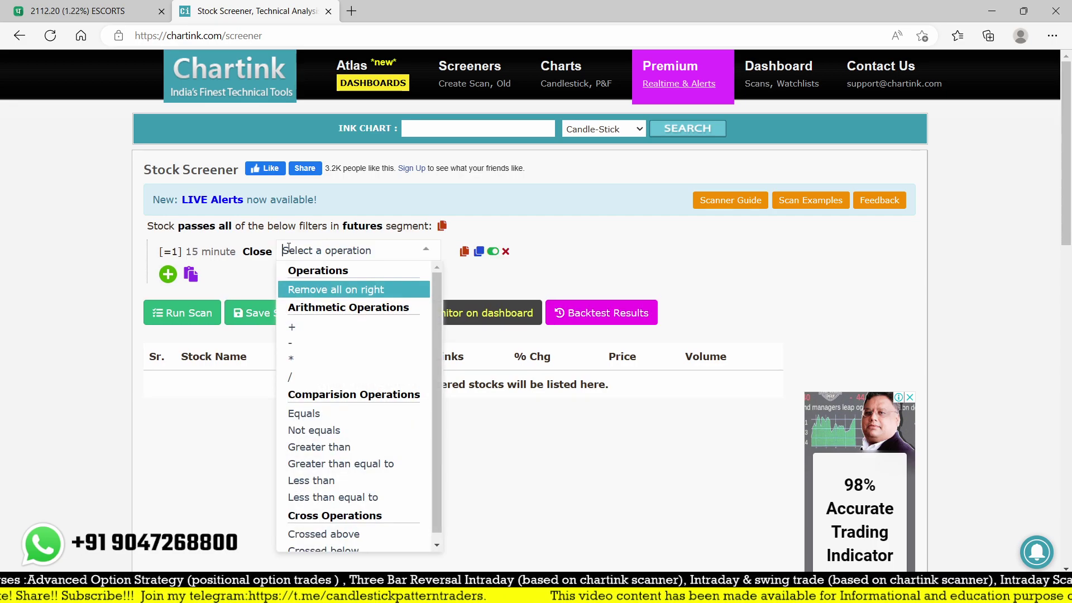
type("gr")
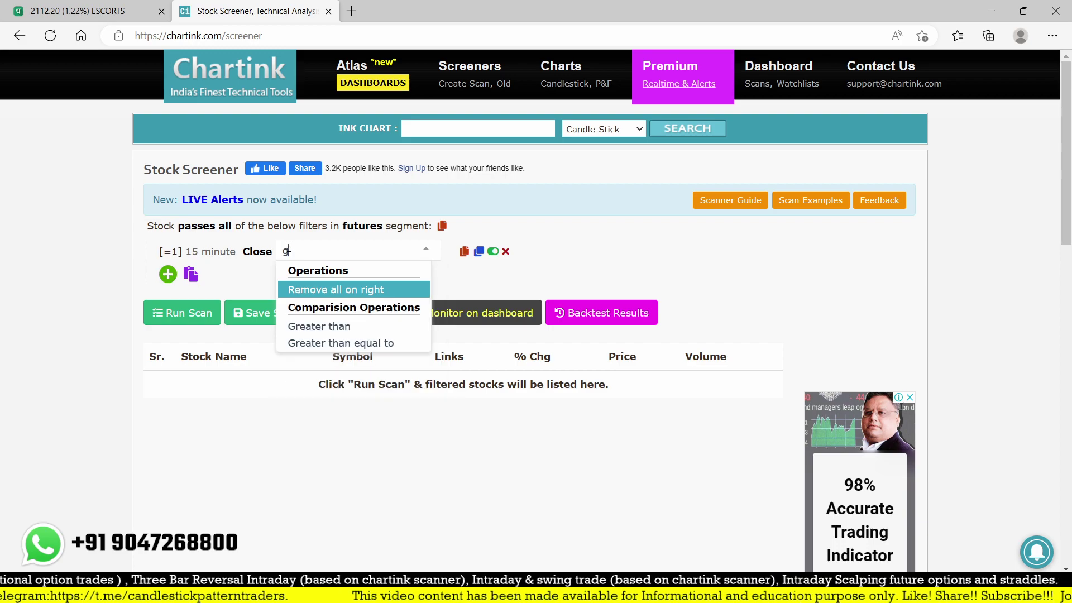
left_click(335, 293)
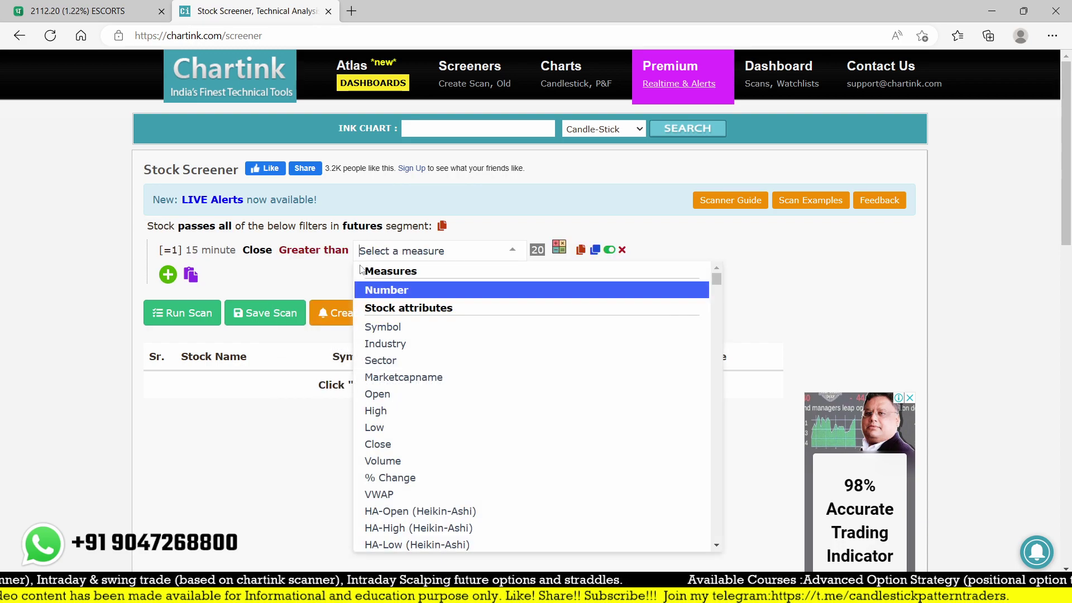
type("cam")
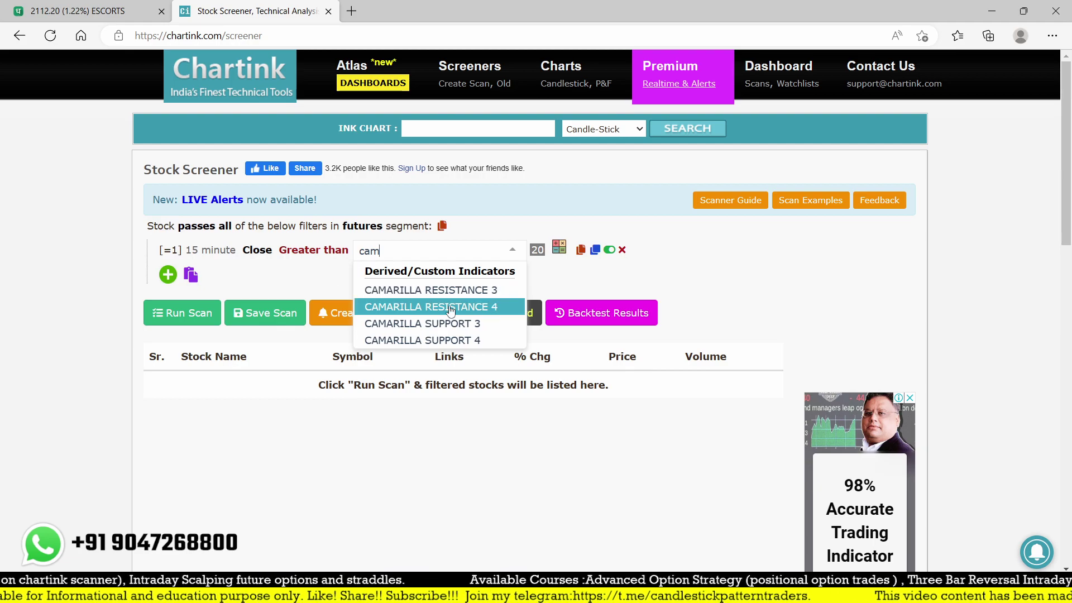
left_click(451, 311)
left_click(400, 251)
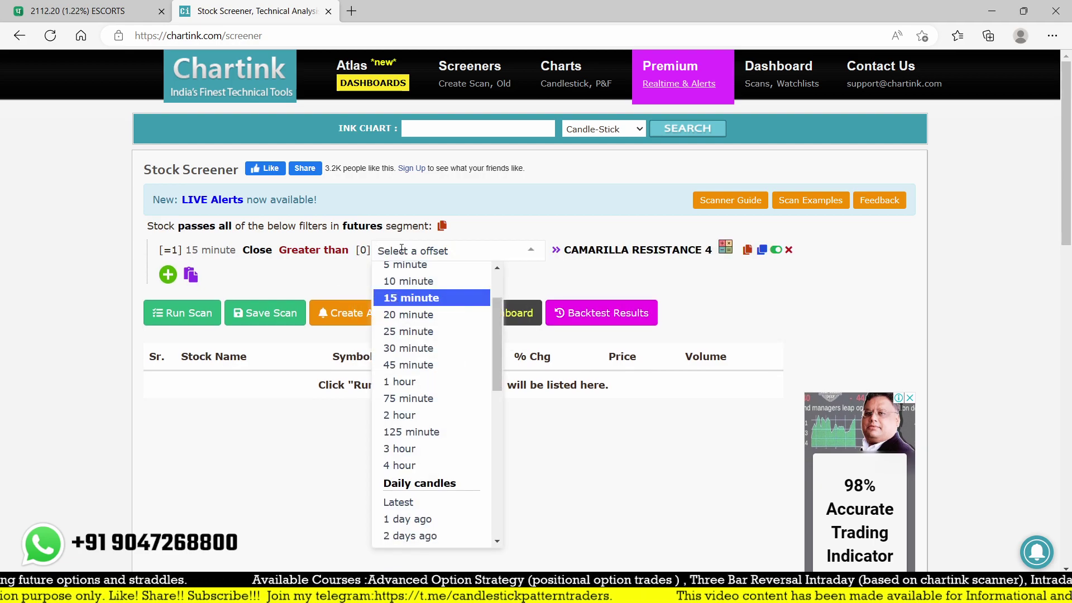
left_click(393, 519)
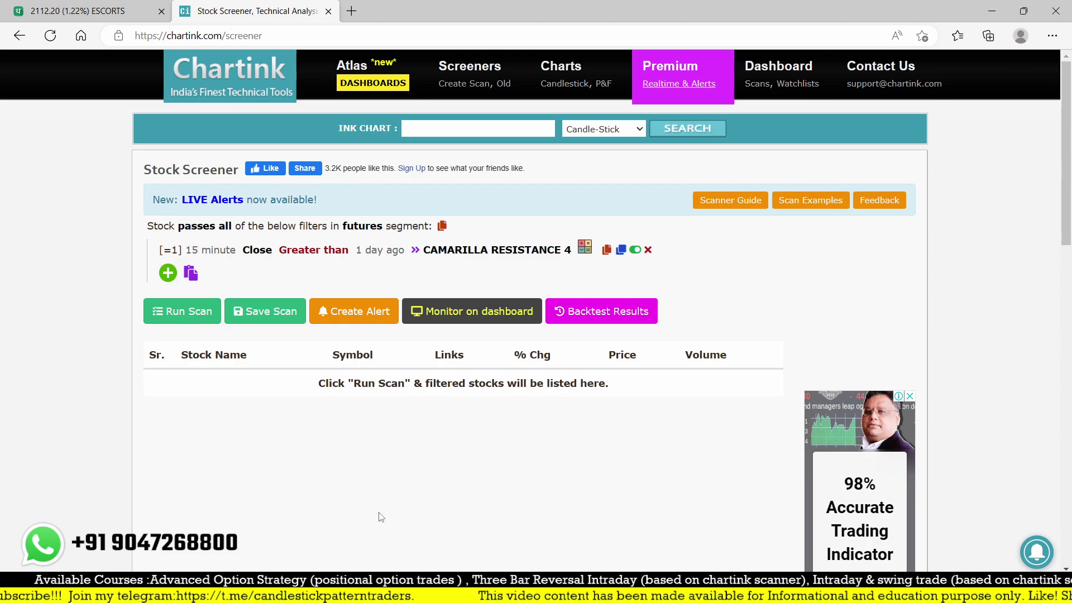
left_click(182, 311)
Review the five futures results, then return to the Dhan ESCORTS chart.
scroll(456, 287, "down", 3)
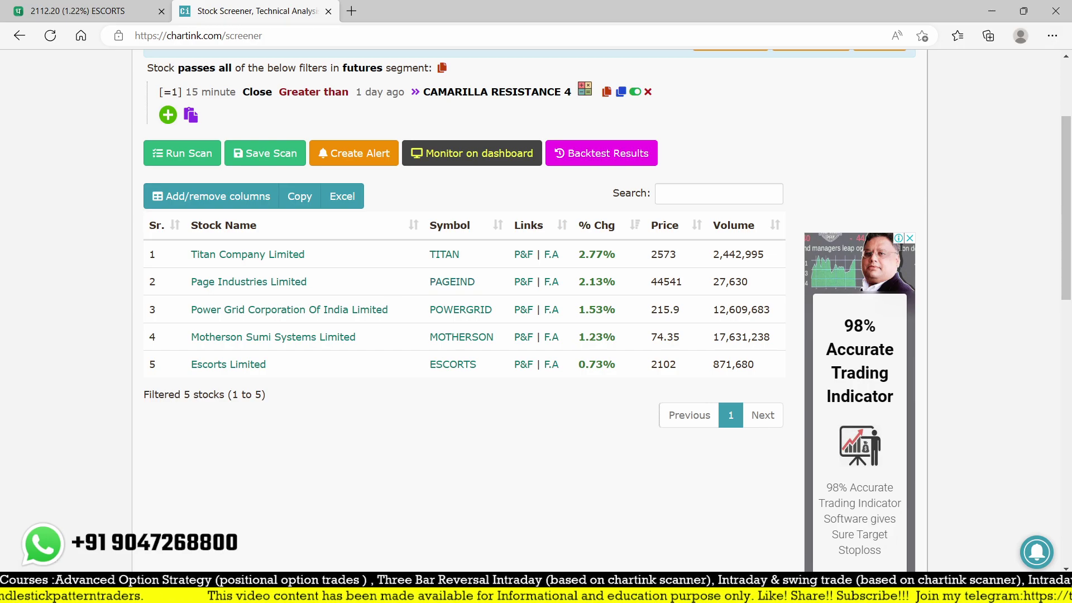
left_click(54, 17)
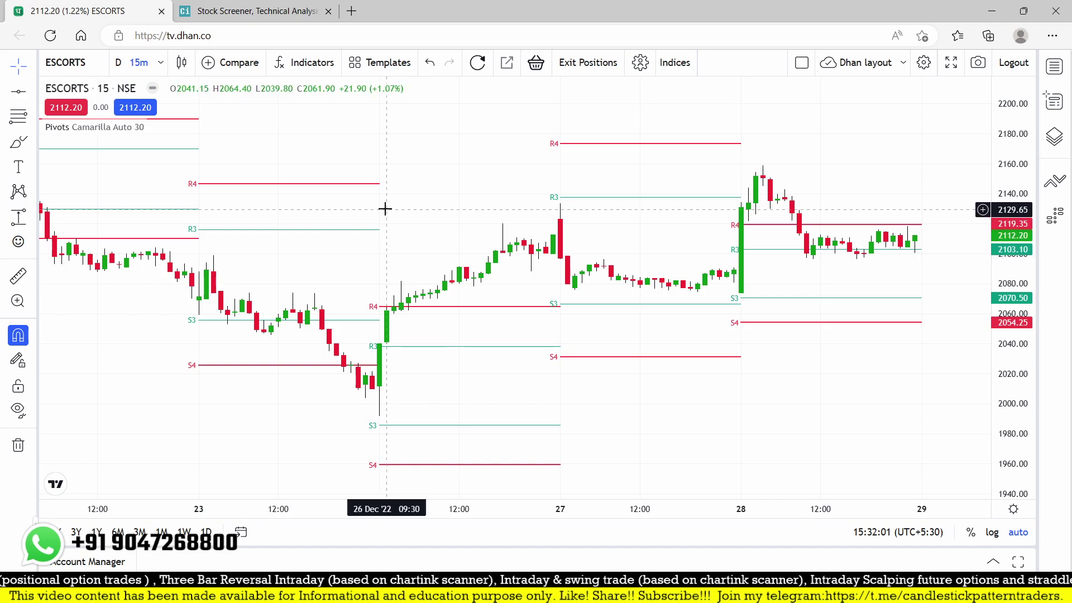
Search Dhan for PAGE and open the PAGE INDUSTRIES / JOCKEY NSE chart.
type("PAG")
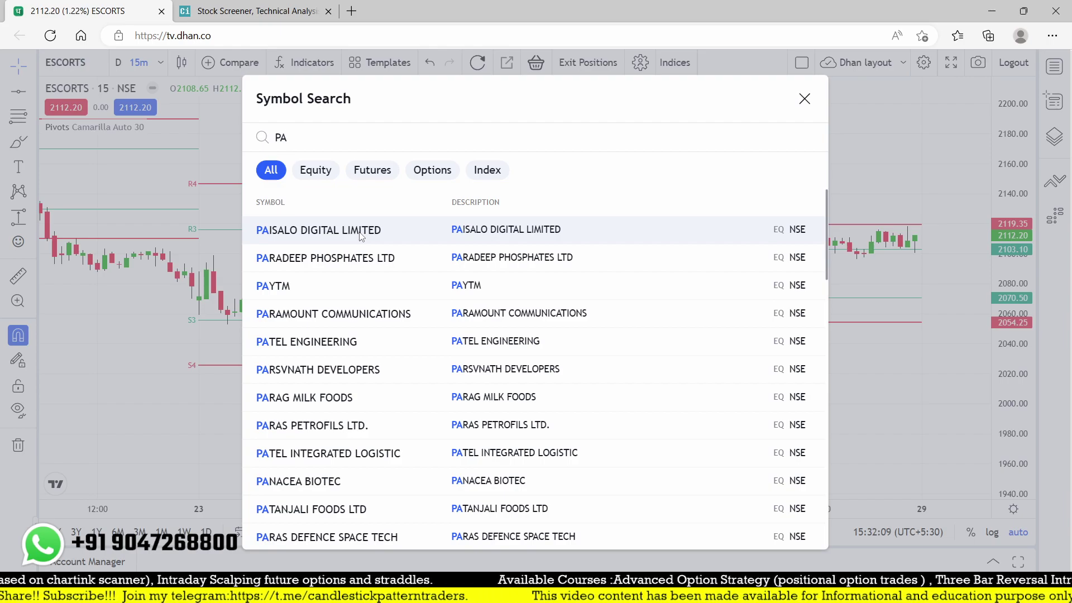
type("GE")
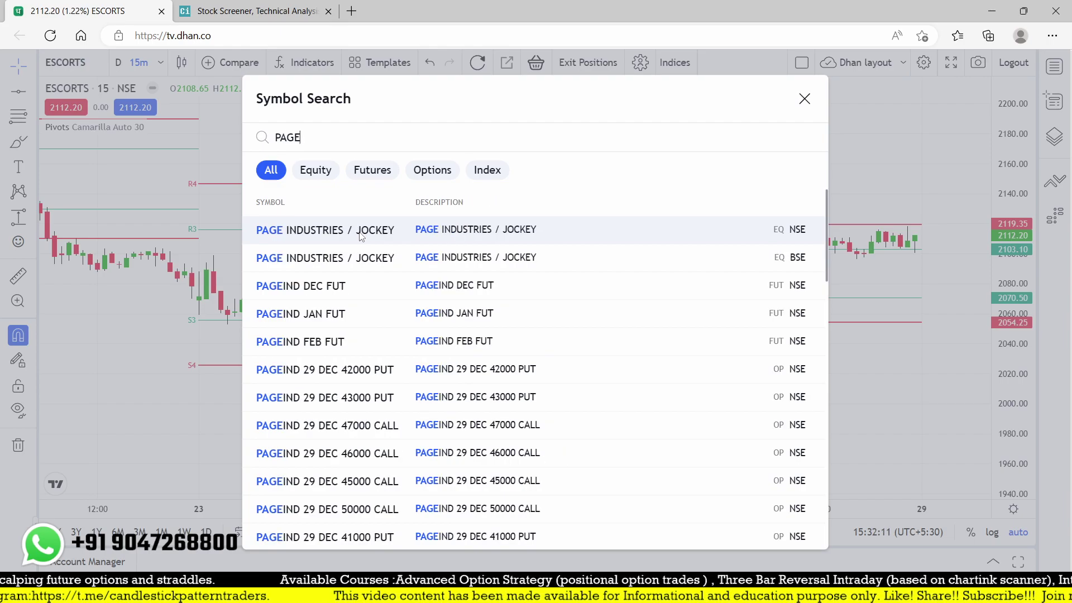
left_click(360, 236)
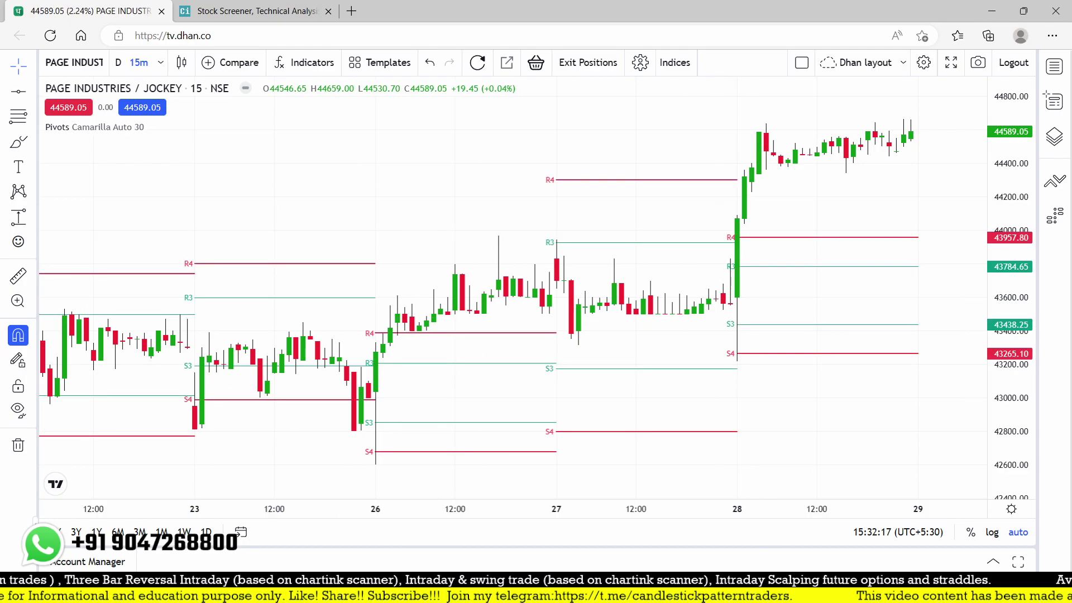
Sketch the breakout candle on the 28th and the entry point above R4.
mouse_move(744, 221)
left_mouse_down()
mouse_move(733, 219)
mouse_move(821, 230)
left_mouse_up()
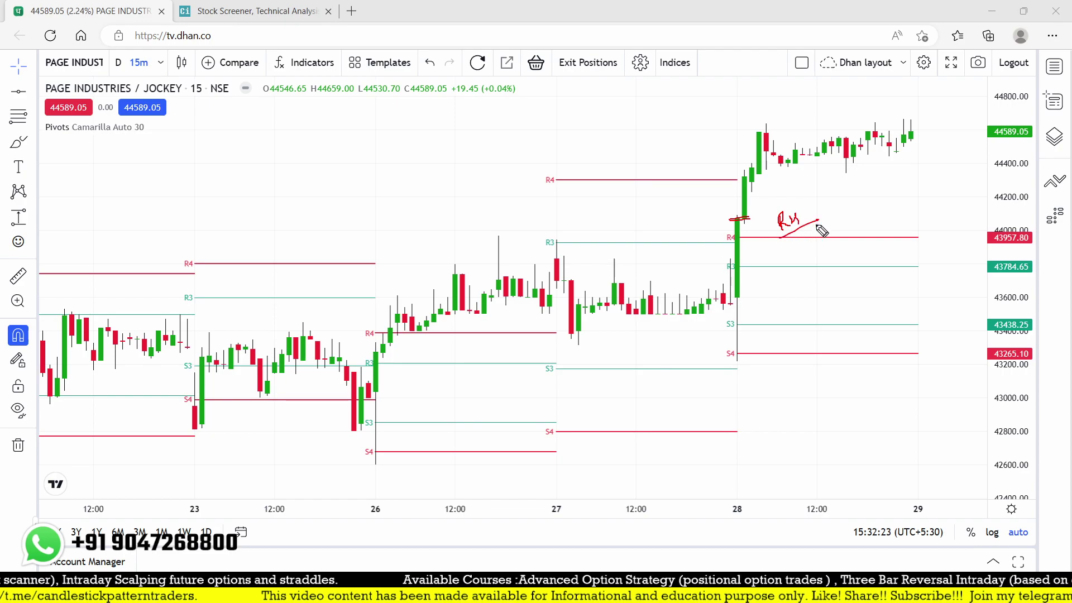
mouse_move(728, 218)
left_mouse_down()
mouse_move(754, 219)
mouse_move(822, 132)
left_mouse_up()
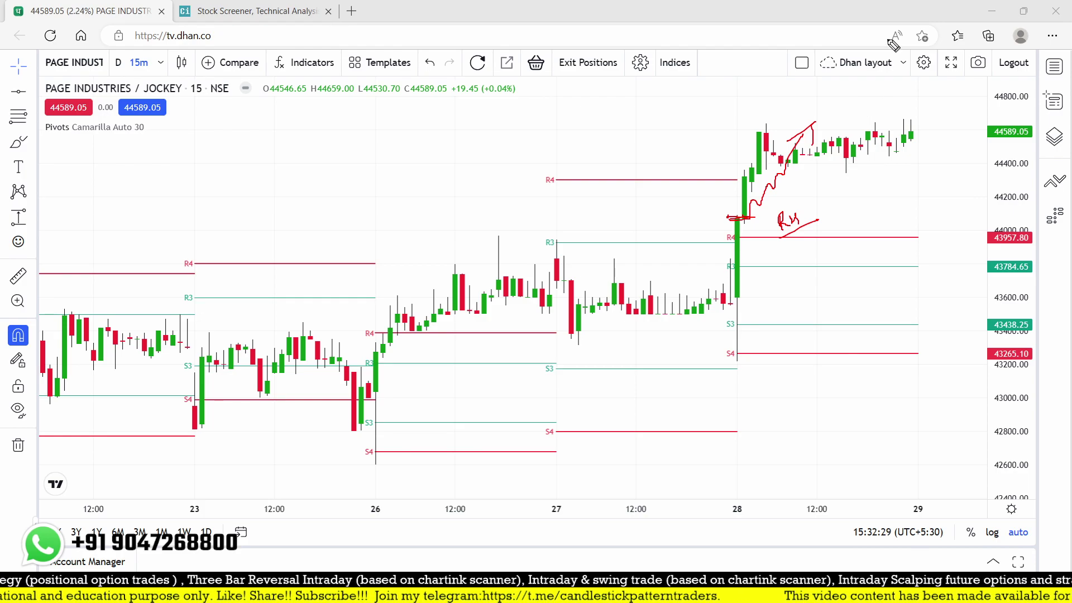
mouse_move(936, 234)
left_mouse_down()
mouse_move(941, 249)
mouse_move(962, 239)
mouse_move(905, 210)
mouse_move(875, 215)
mouse_move(930, 192)
mouse_move(941, 200)
mouse_move(956, 179)
left_mouse_up()
mouse_move(969, 216)
left_mouse_down()
mouse_move(958, 193)
mouse_move(952, 211)
left_mouse_up()
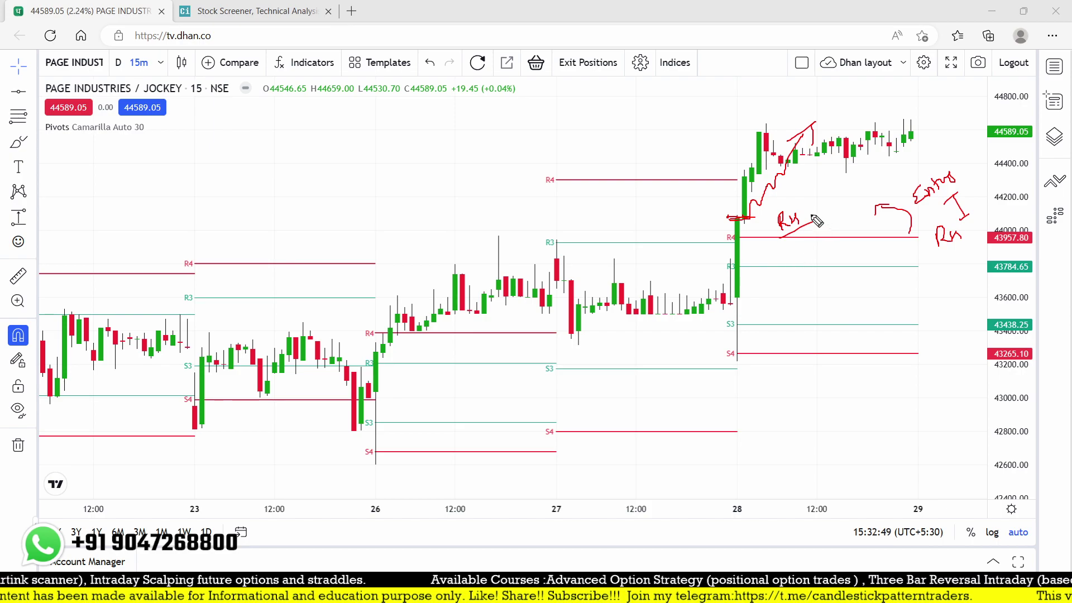
Mark the R4 and R3 levels, erase all drawings, and return to the Chartink results.
left_click_drag(735, 229, 759, 237)
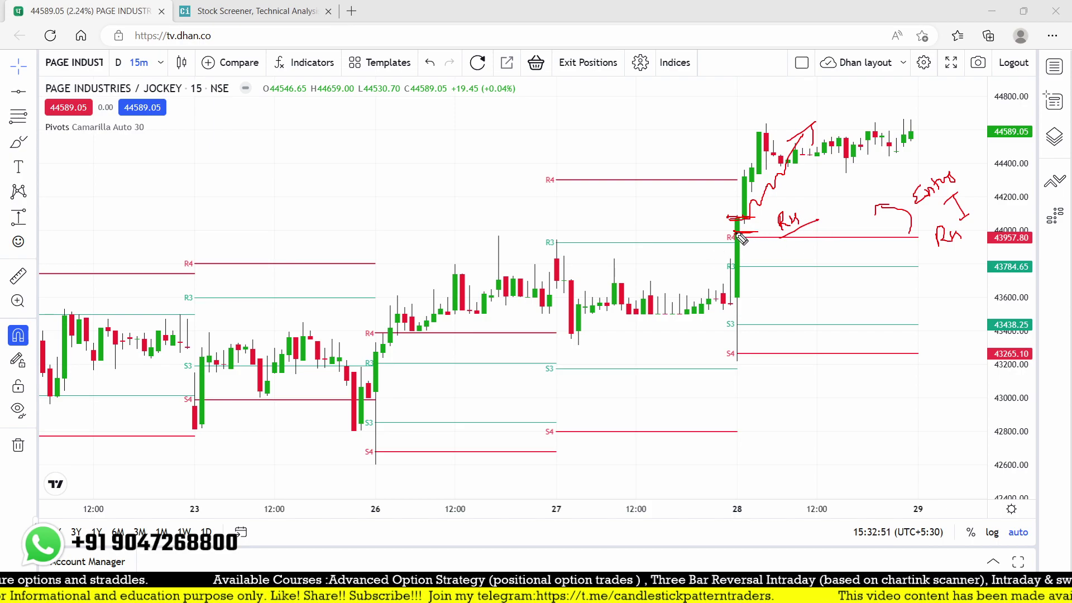
mouse_move(766, 286)
left_mouse_down()
mouse_move(774, 303)
mouse_move(786, 294)
mouse_move(782, 309)
mouse_move(749, 285)
mouse_move(754, 304)
left_mouse_up()
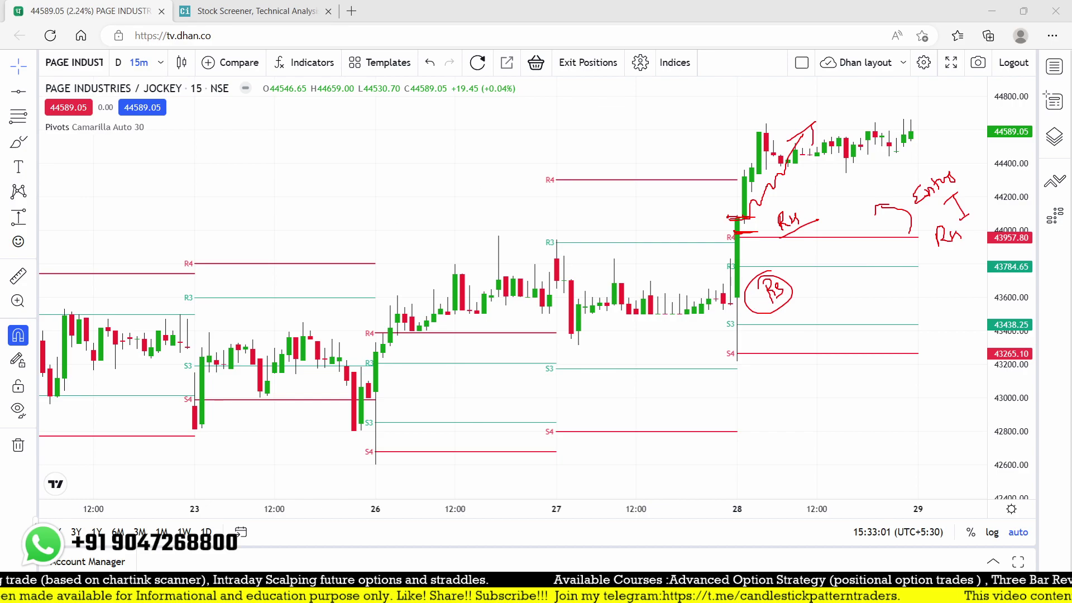
key("Escape")
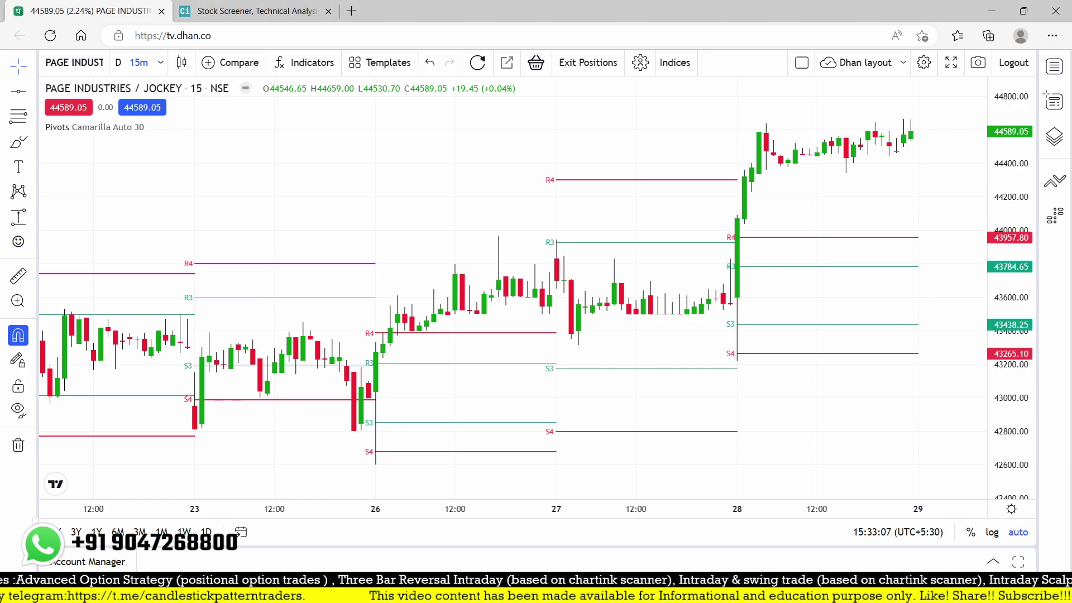
key("ctrl+Tab")
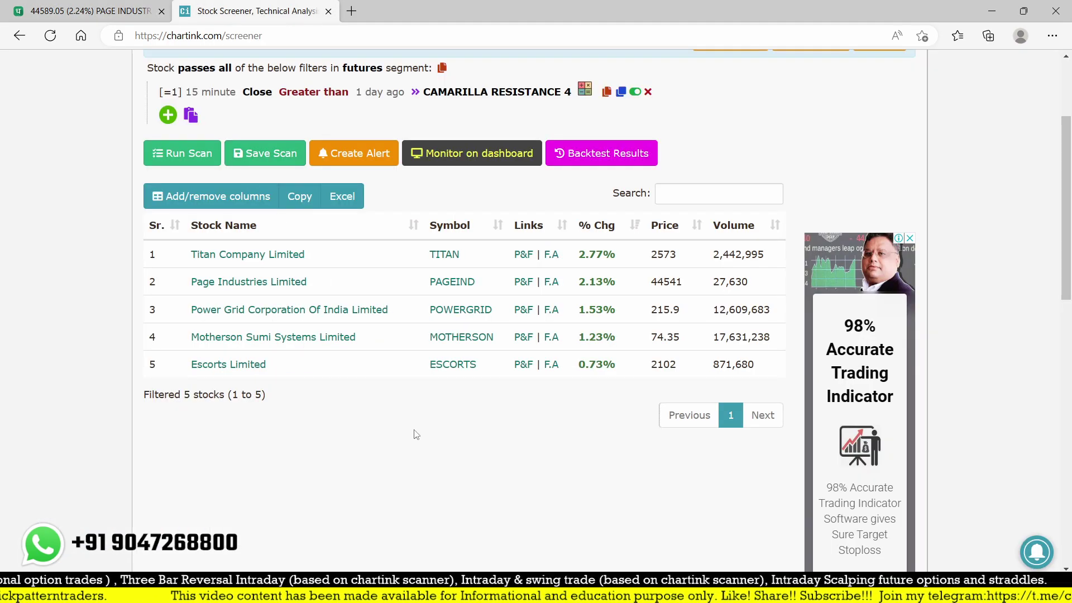
Save the Camarilla R4 futures screener with the name 'break out'.
scroll(403, 427, "up", 3)
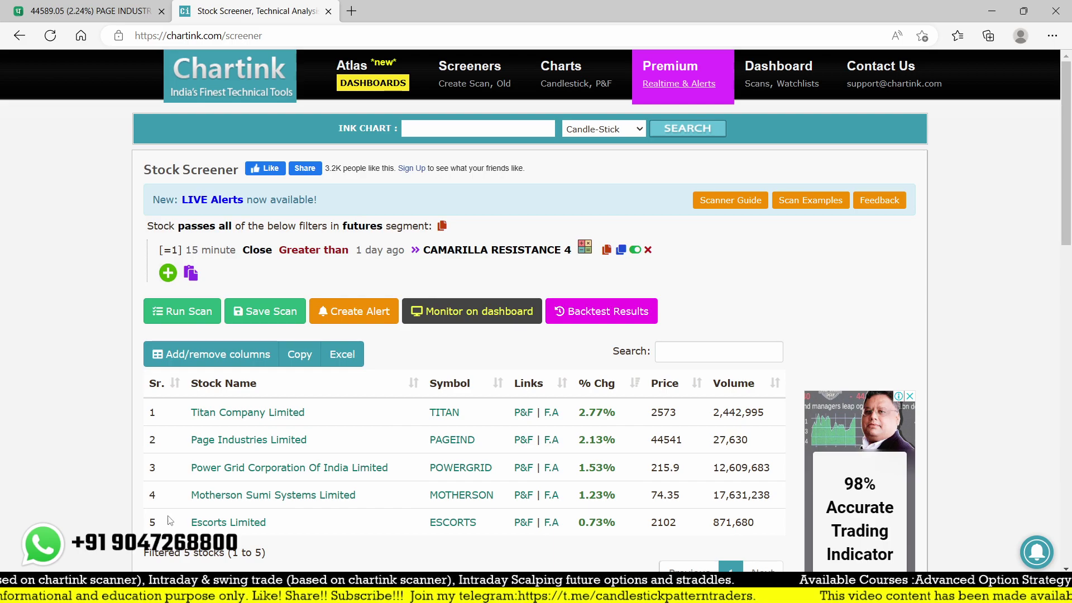
left_click(273, 319)
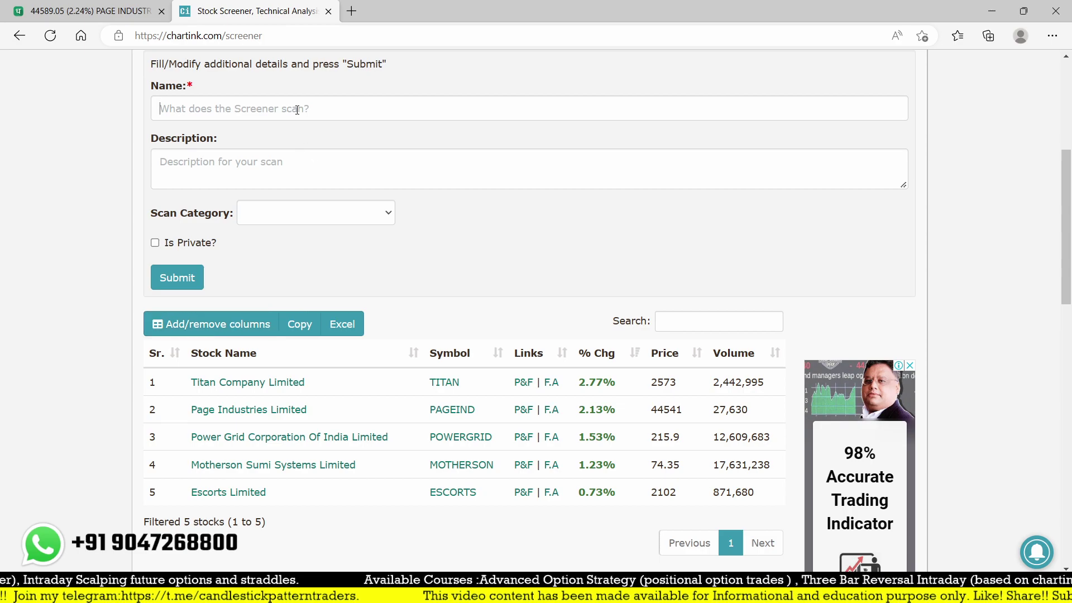
left_click(293, 109)
type("break ou")
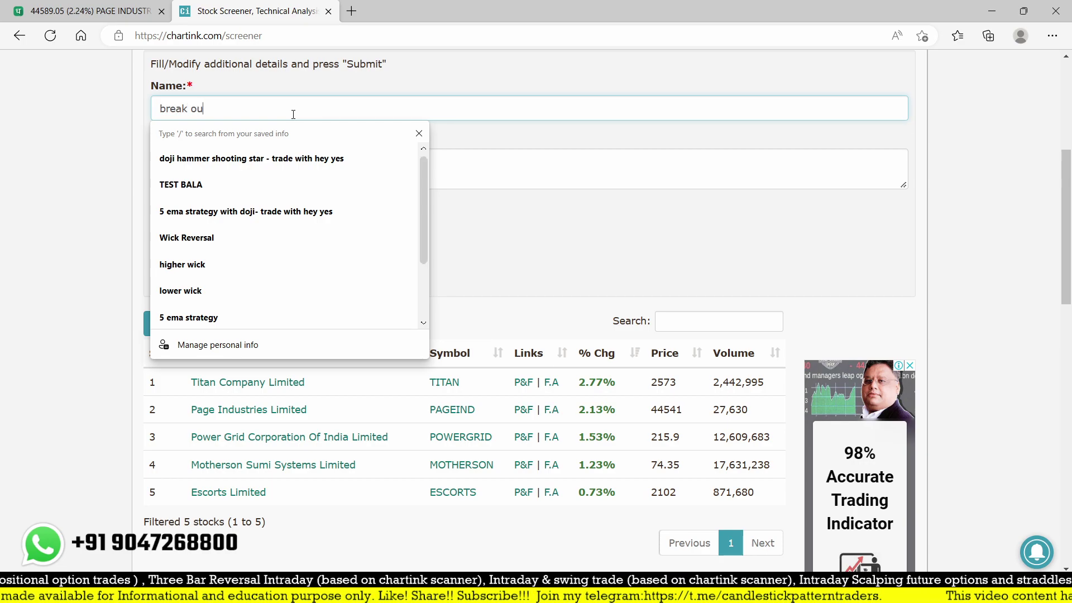
type("ts")
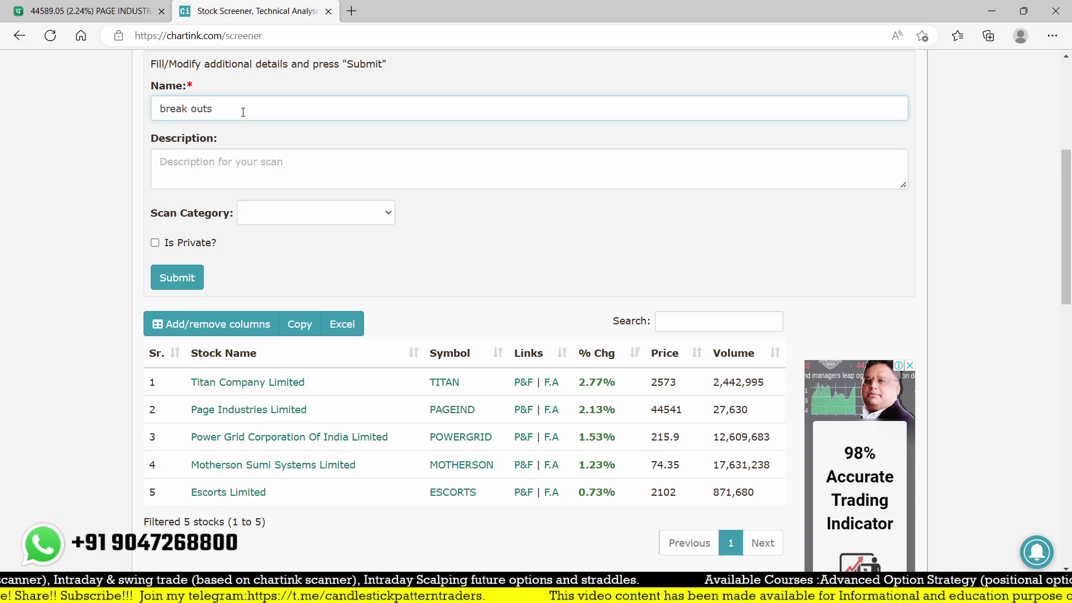
left_click(184, 283)
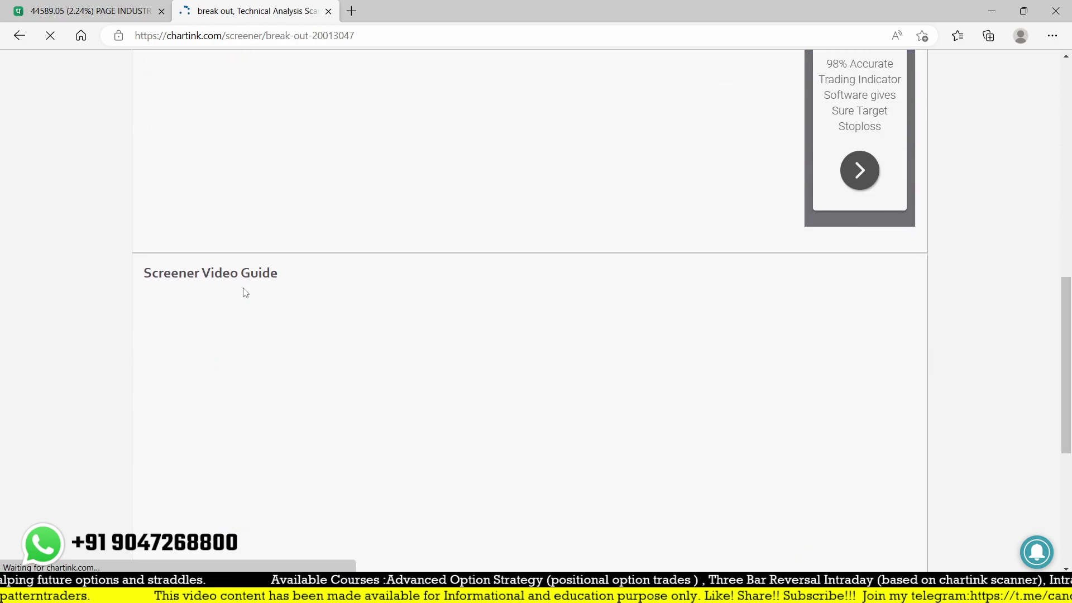
Show the backtest stock list for 27 Dec 2022 10:15 am, then return to the results.
scroll(388, 311, "down", 12)
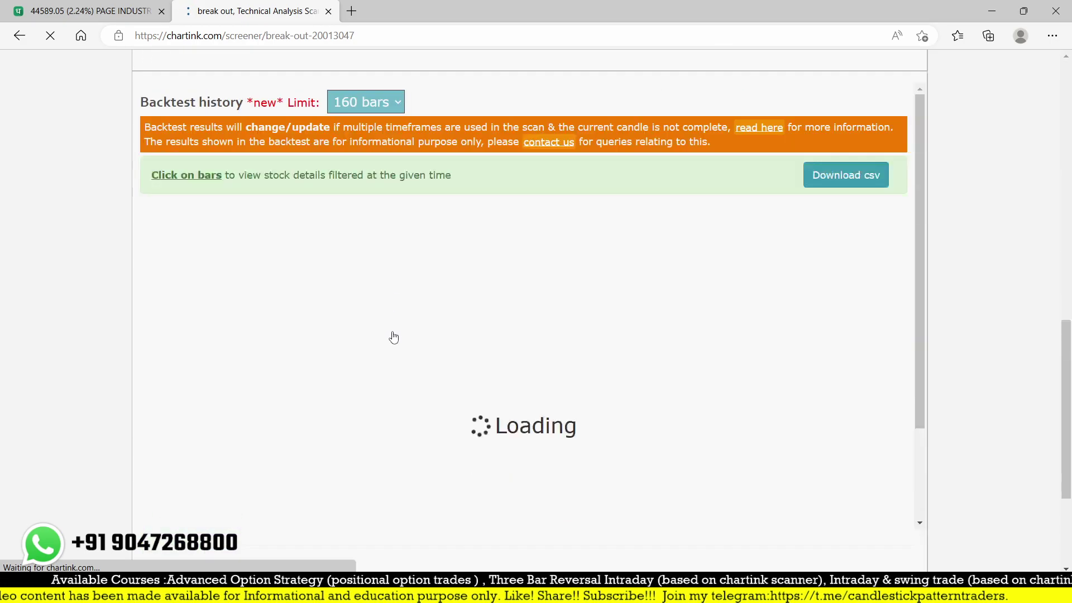
scroll(393, 338, "down", 3)
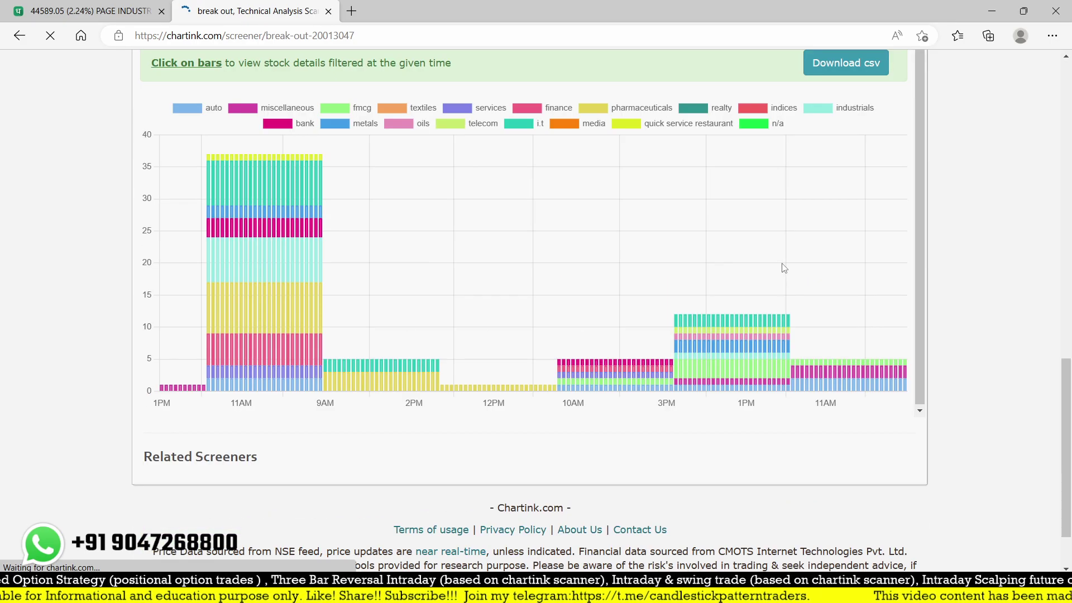
left_click(693, 351)
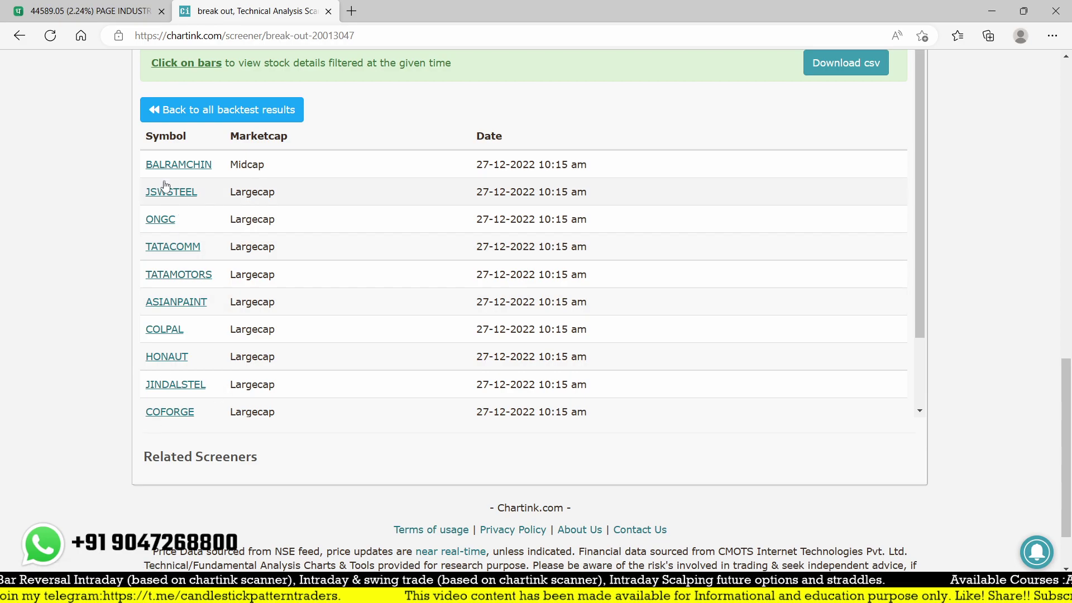
scroll(127, 393, "down", 1)
scroll(174, 367, "up", 8)
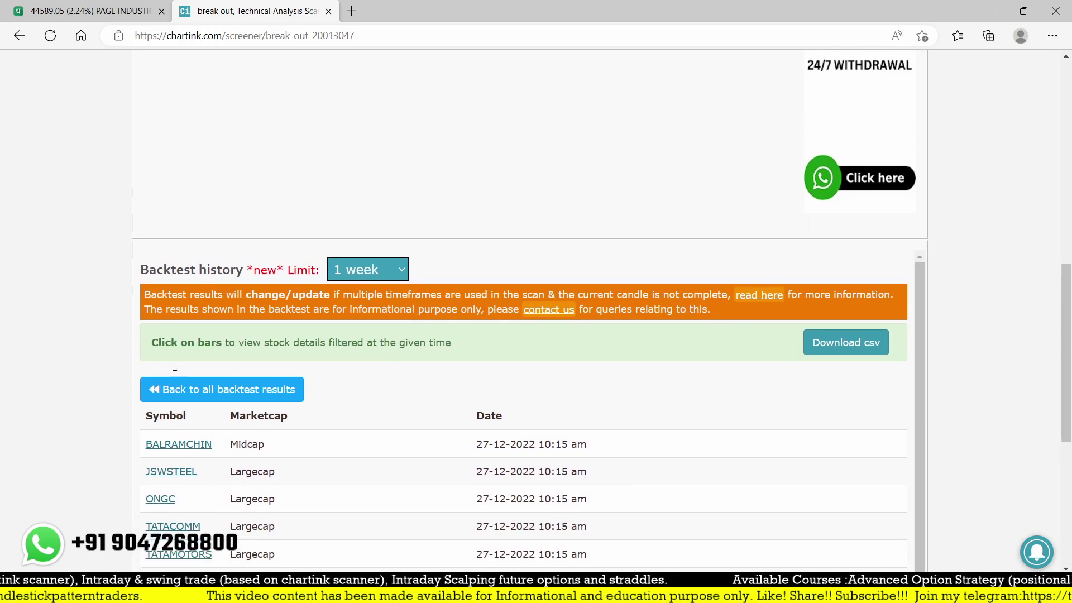
scroll(175, 366, "up", 4)
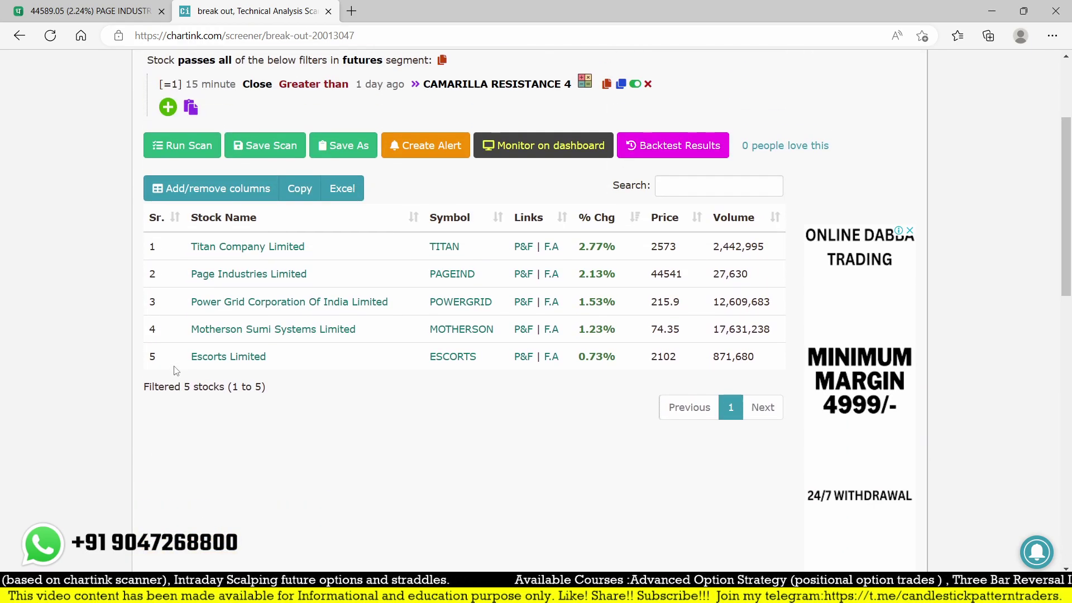
left_click(78, 5)
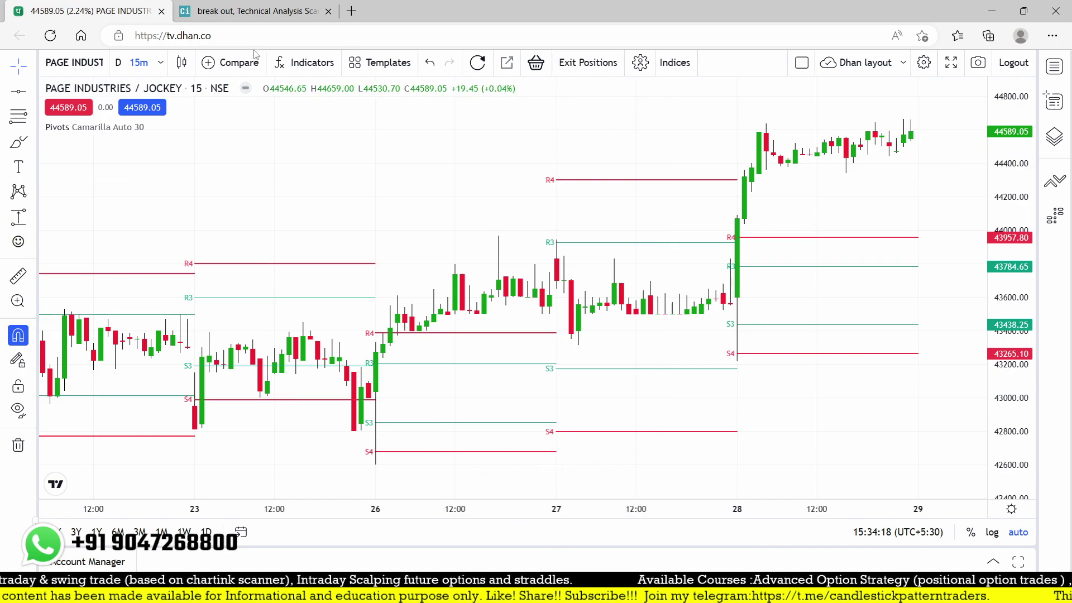
key("ctrl+Tab")
scroll(366, 493, "up", 3)
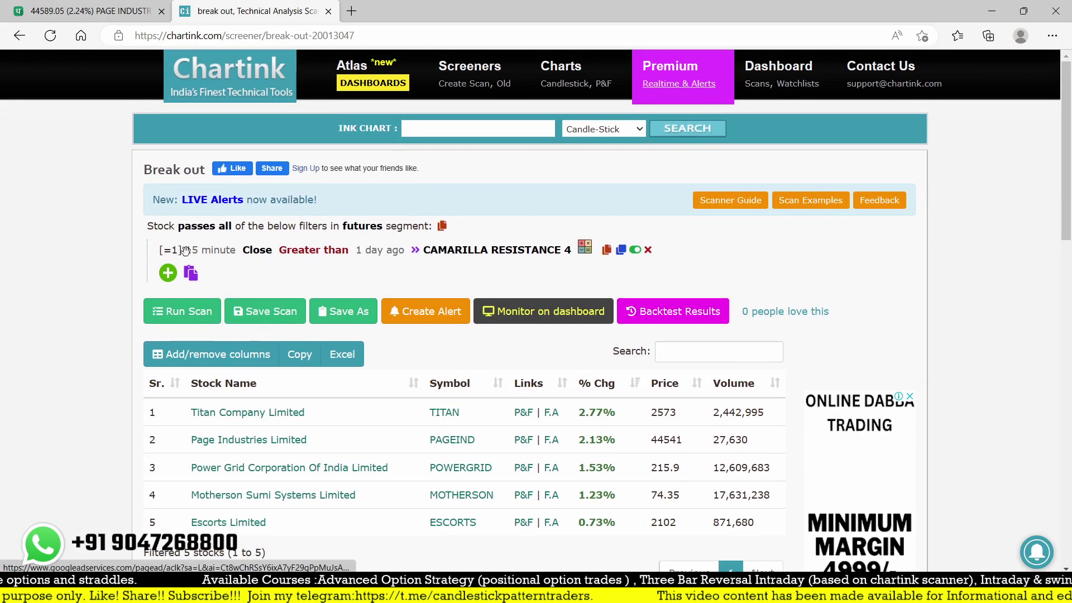
scroll(450, 434, "down", 3)
scroll(450, 433, "up", 3)
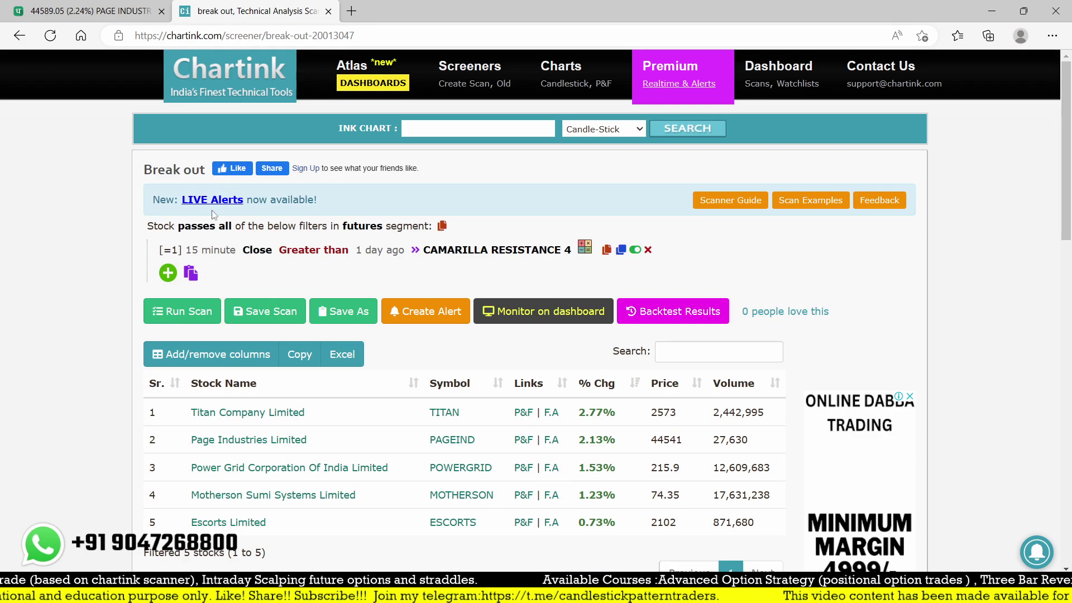
Save the screener again under the new name 'breakstocks by hey yes'.
left_click(283, 321)
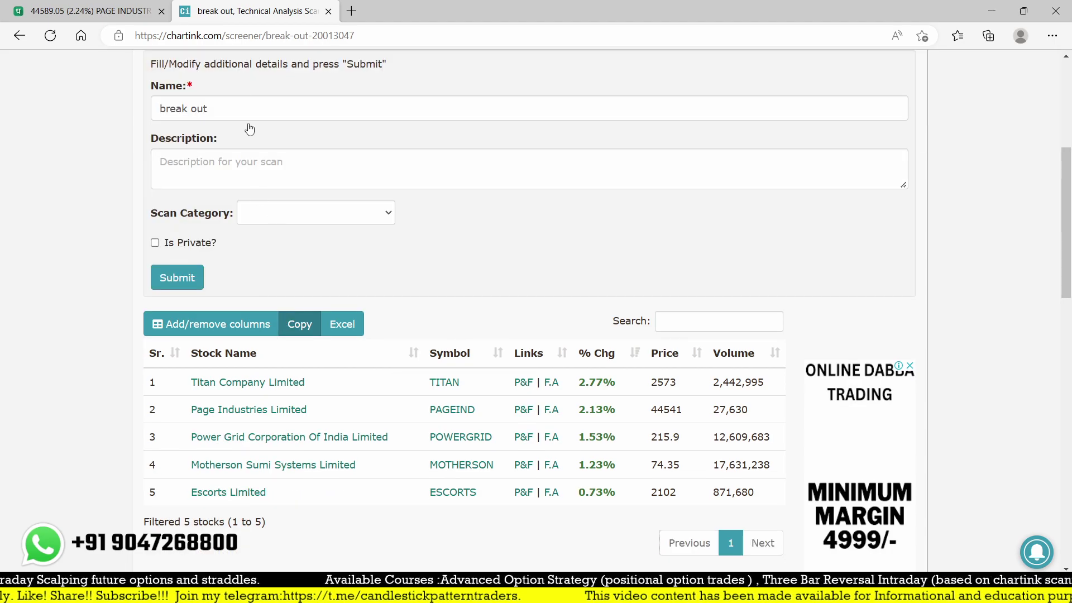
left_click(243, 108)
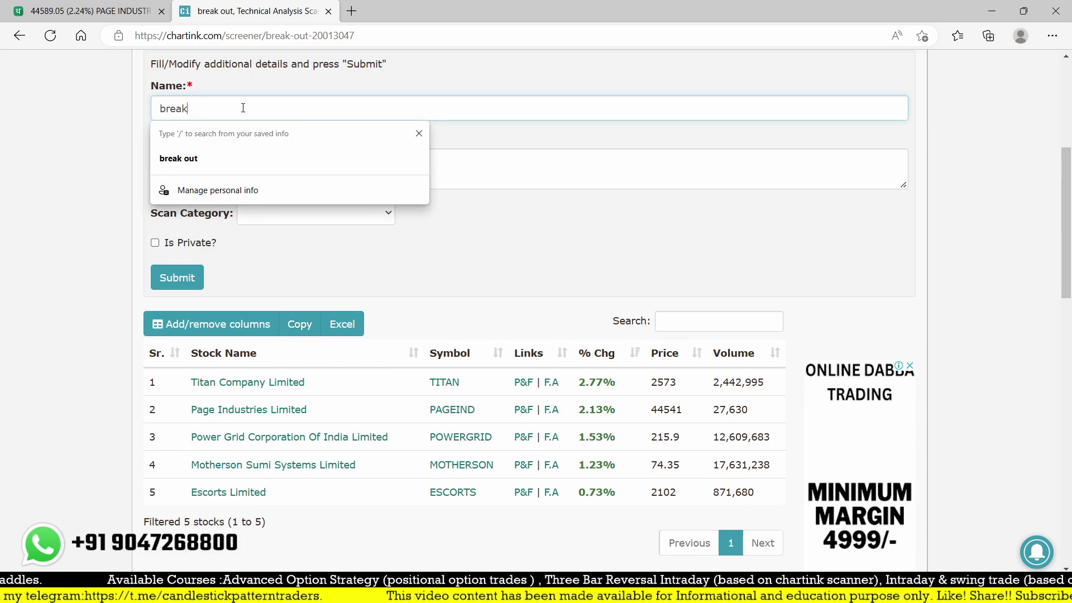
type("tocks ")
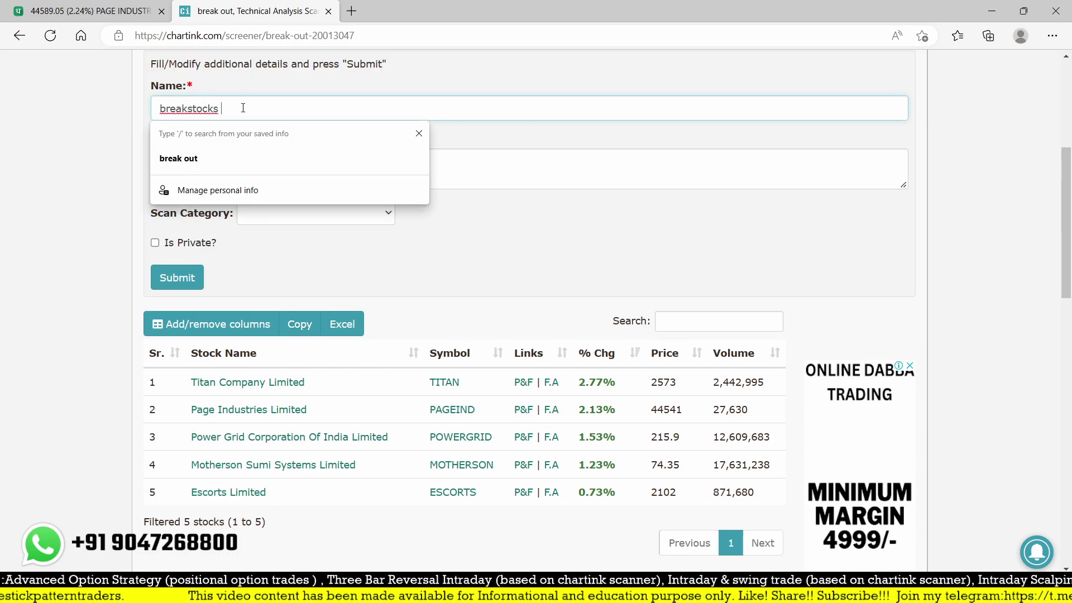
type("by hey ye")
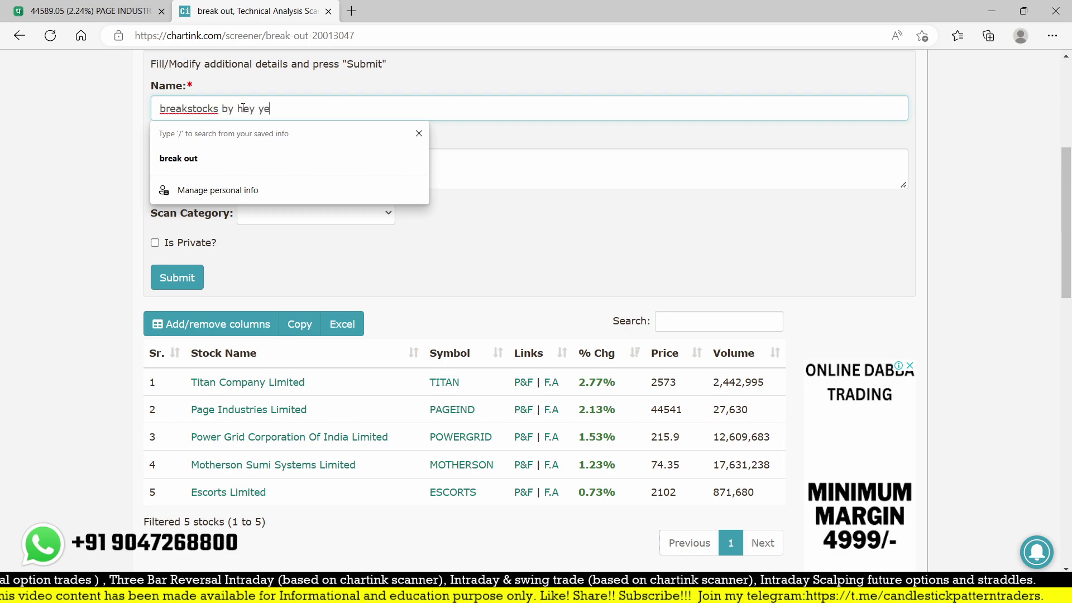
type("s")
key("Tab")
left_click(199, 285)
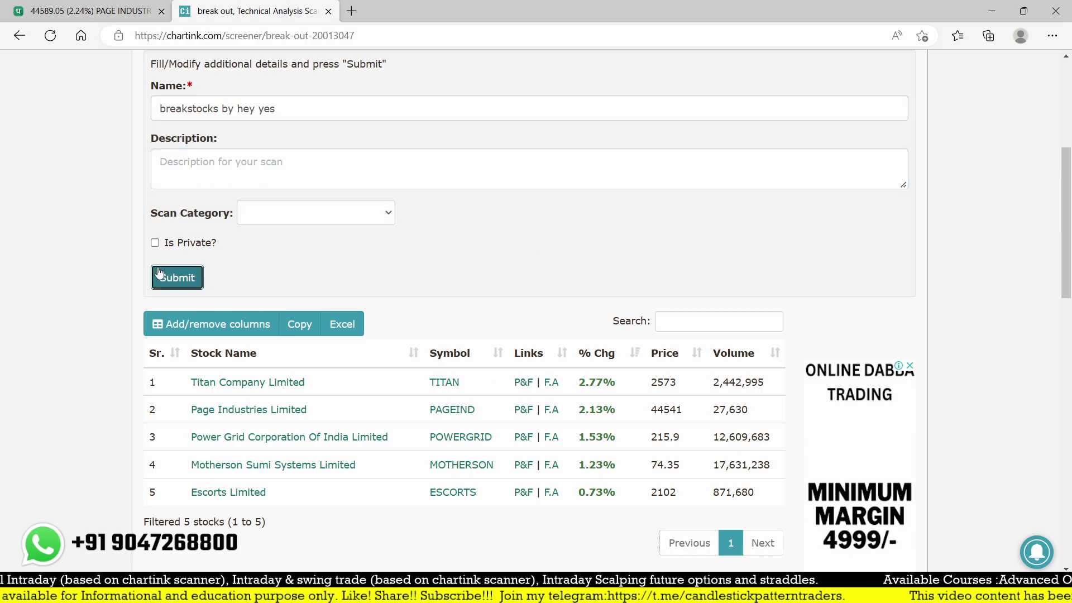